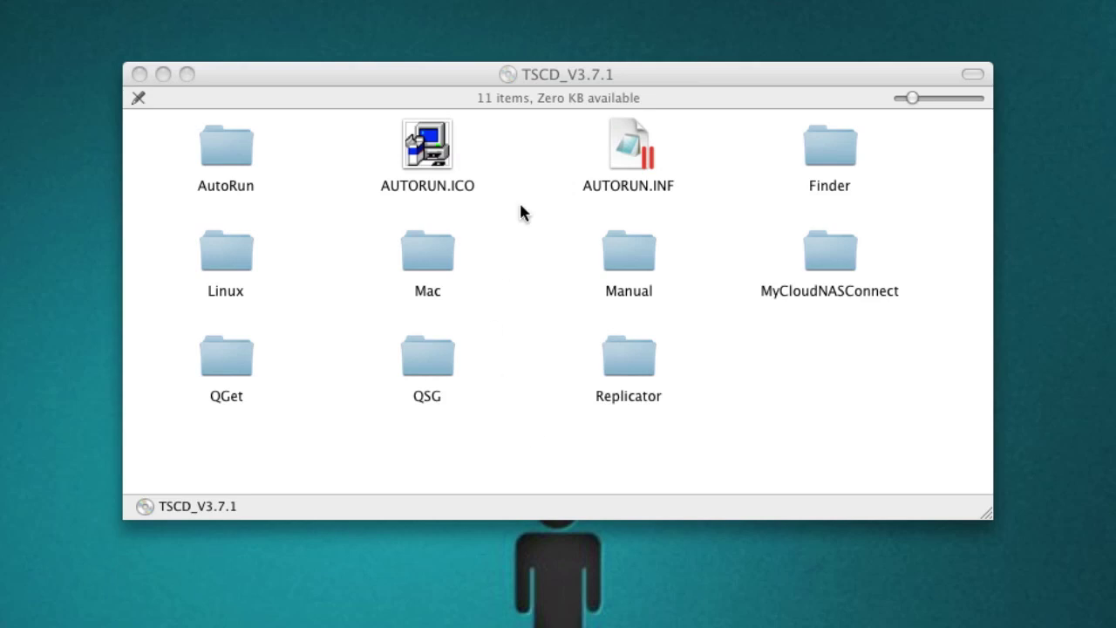
Mount the QFinder disc image from the disc's Mac > MacQFinder folder and accept its licence
{"action": "left_click", "coordinate": [608, 74]}
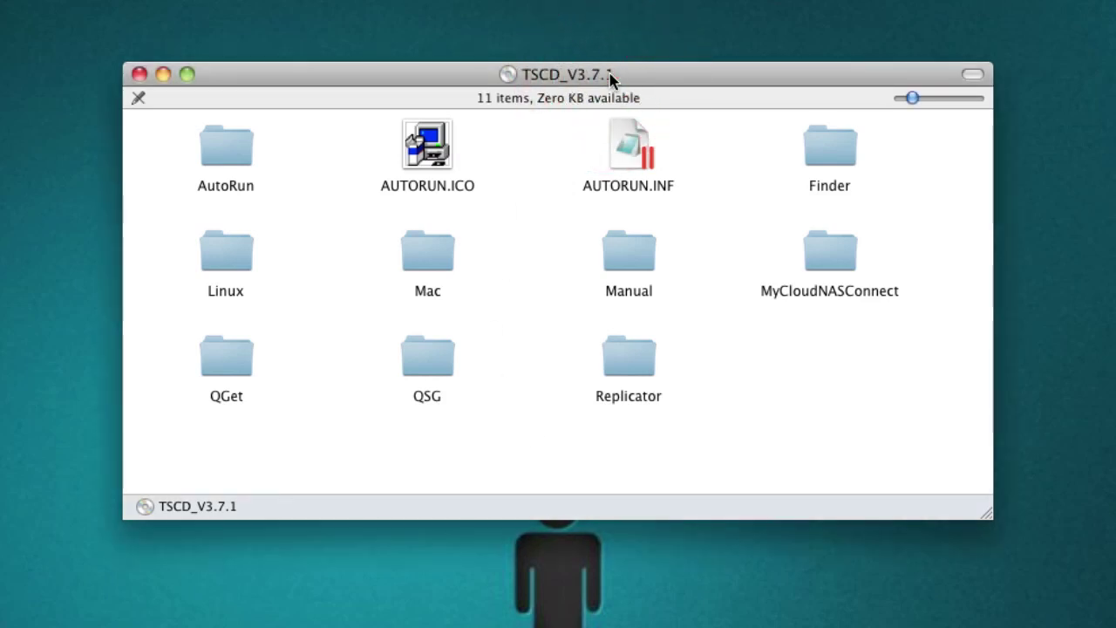
{"action": "double_click", "coordinate": [422, 264]}
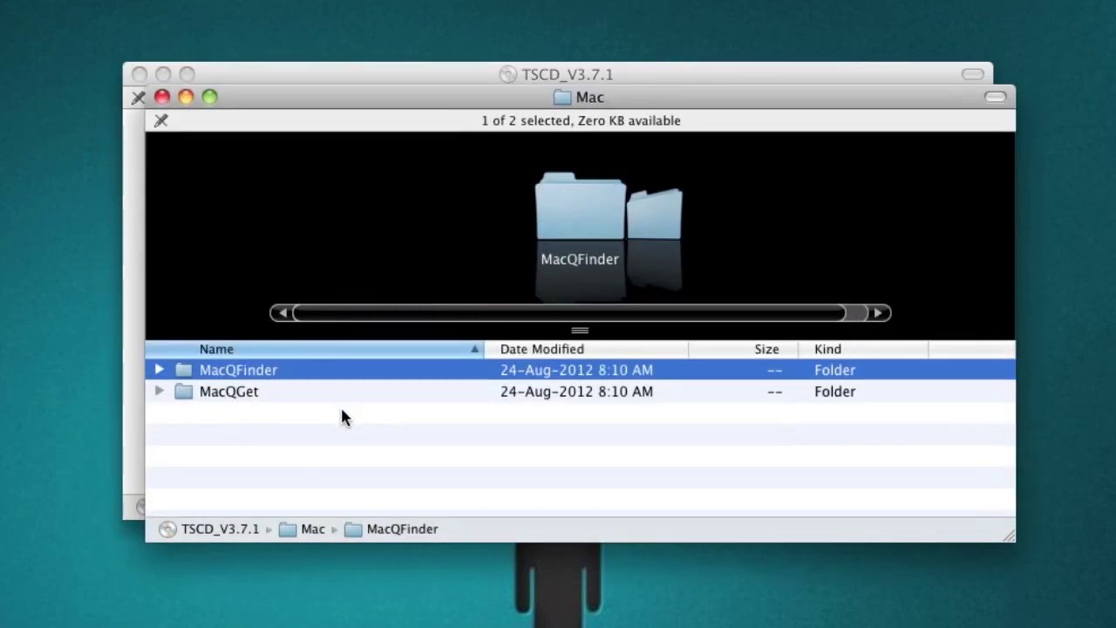
{"action": "double_click", "coordinate": [287, 375]}
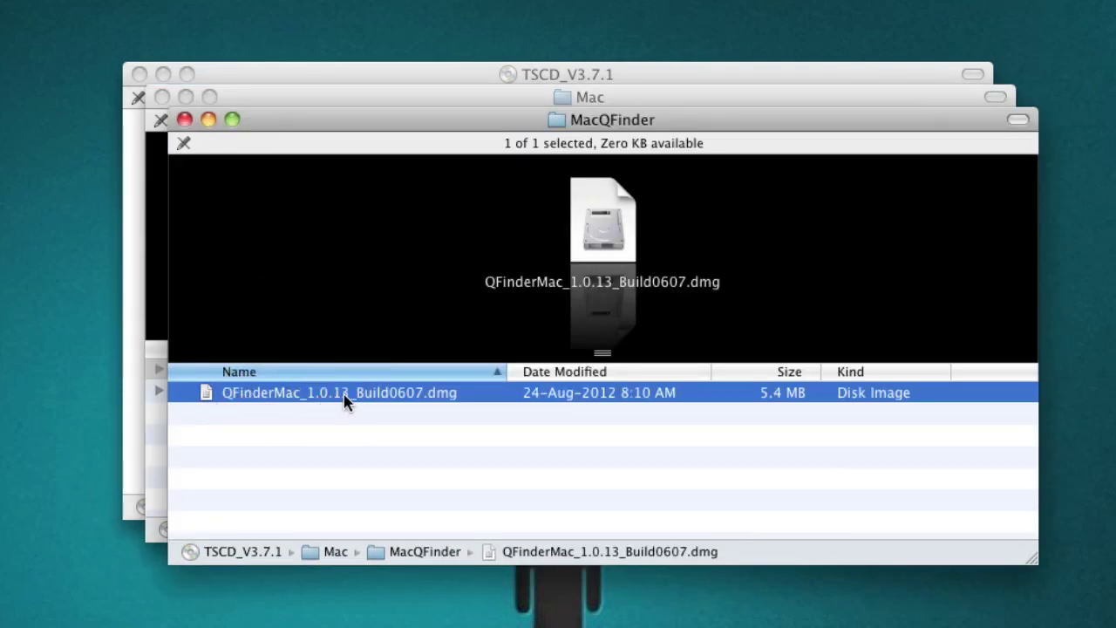
{"action": "double_click", "coordinate": [347, 394]}
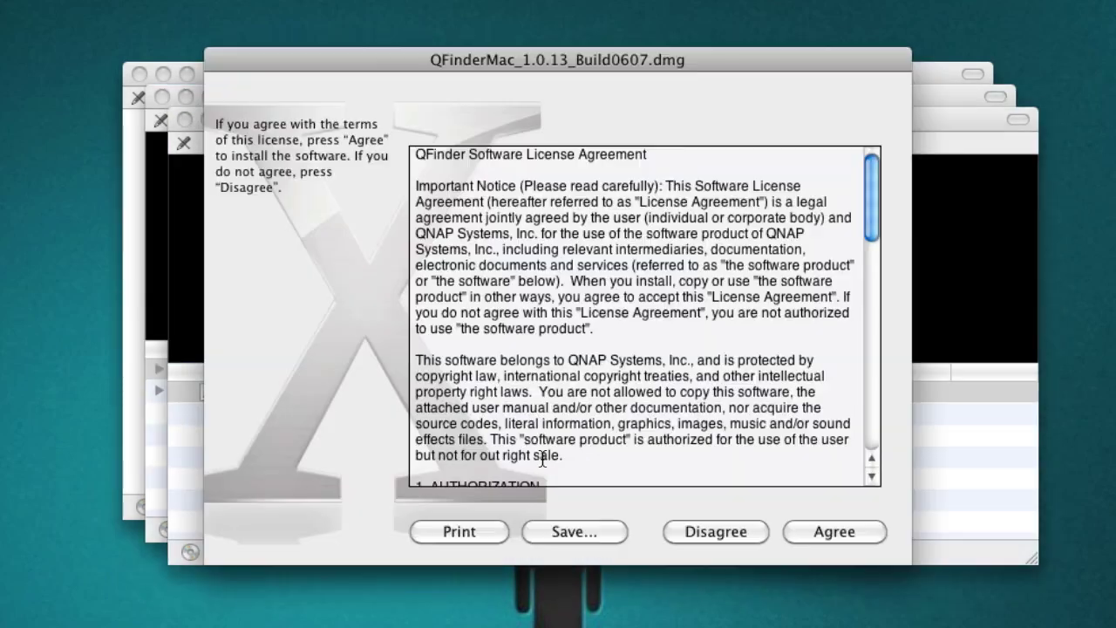
{"action": "left_click", "coordinate": [836, 532]}
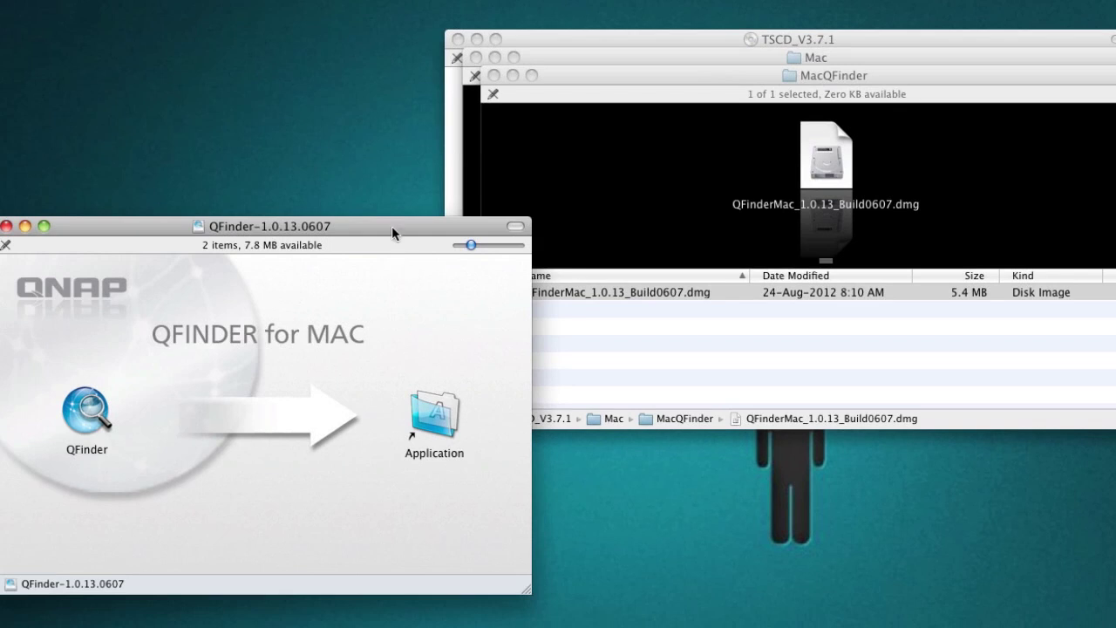
Copy QFinder into the Applications folder and check it appears among the installed applications
{"action": "left_click_drag", "start_coordinate": [156, 284], "coordinate": [441, 248]}
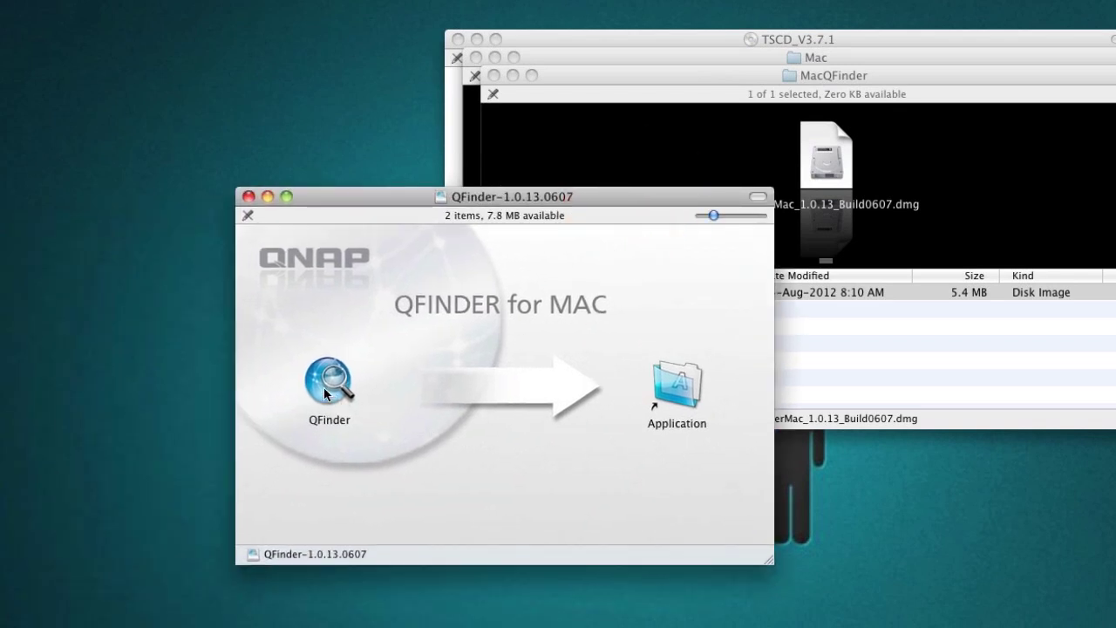
{"action": "left_click_drag", "start_coordinate": [324, 393], "coordinate": [678, 395]}
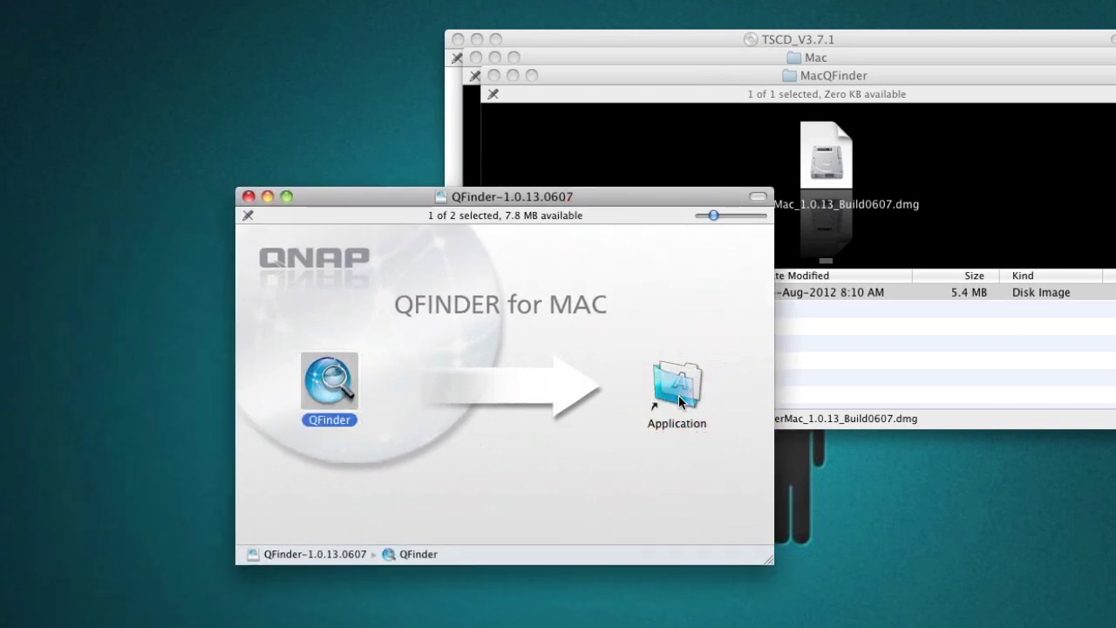
{"action": "left_click", "coordinate": [1058, 627]}
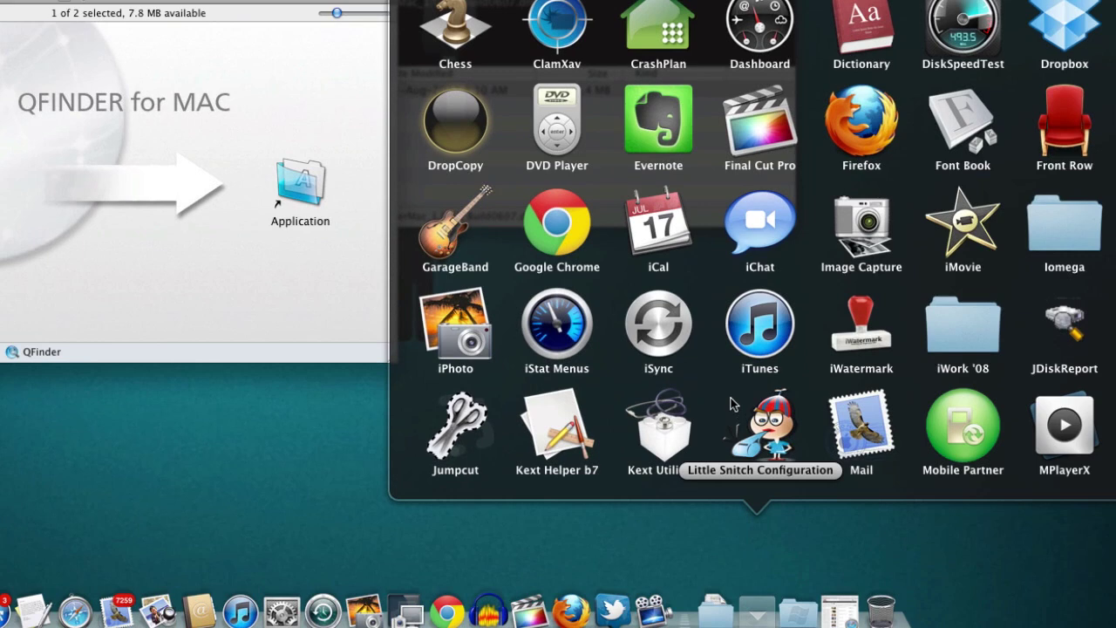
{"action": "scroll", "coordinate": [730, 398], "scroll_direction": "down", "scroll_amount": 3}
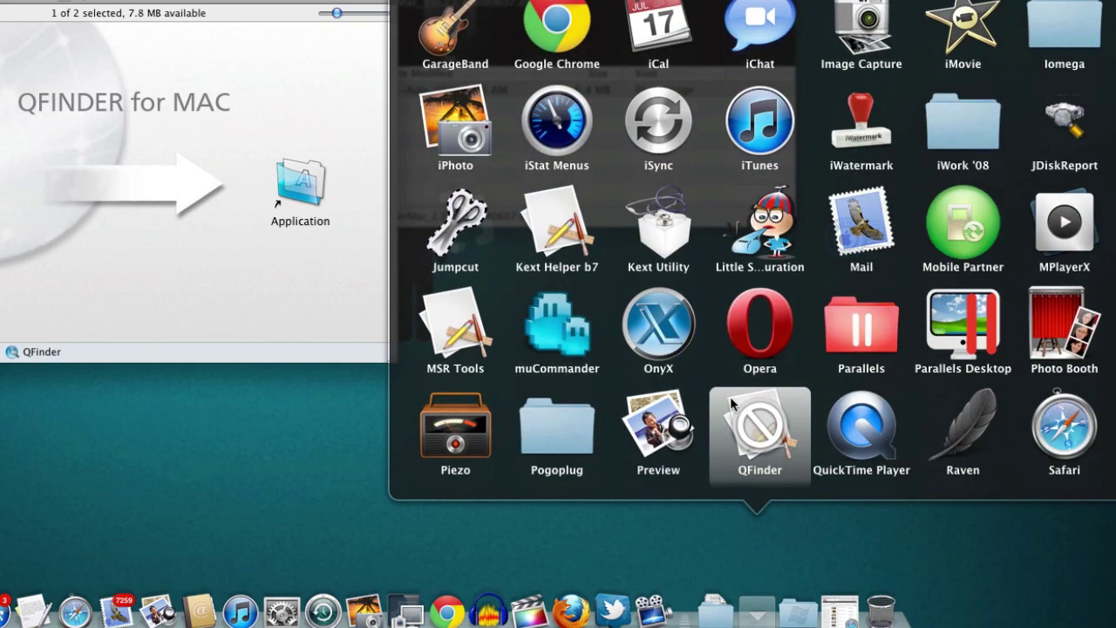
Launch QFinder and permanently allow its incoming and outgoing network connections
{"action": "left_click", "coordinate": [779, 448]}
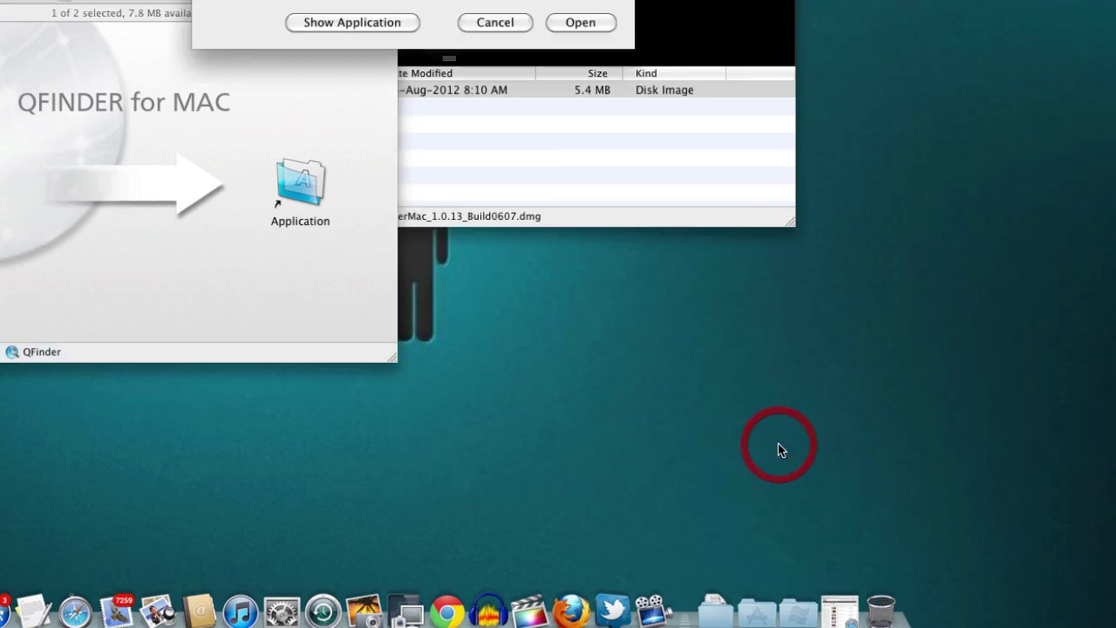
{"action": "left_click", "coordinate": [578, 20]}
{"action": "left_click", "coordinate": [598, 253]}
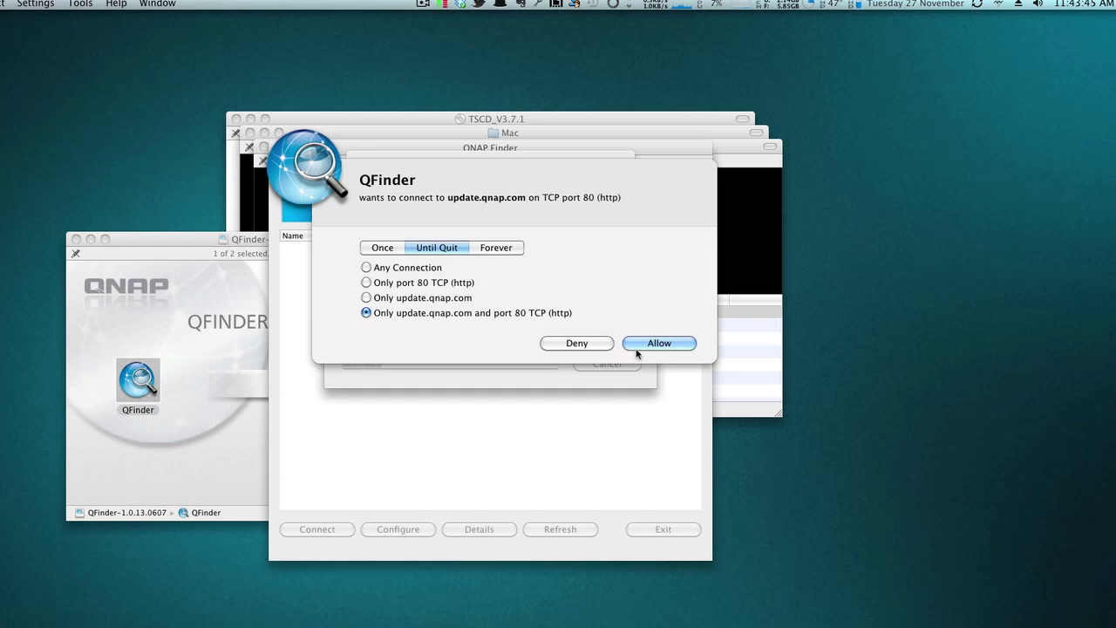
{"action": "left_click", "coordinate": [512, 248]}
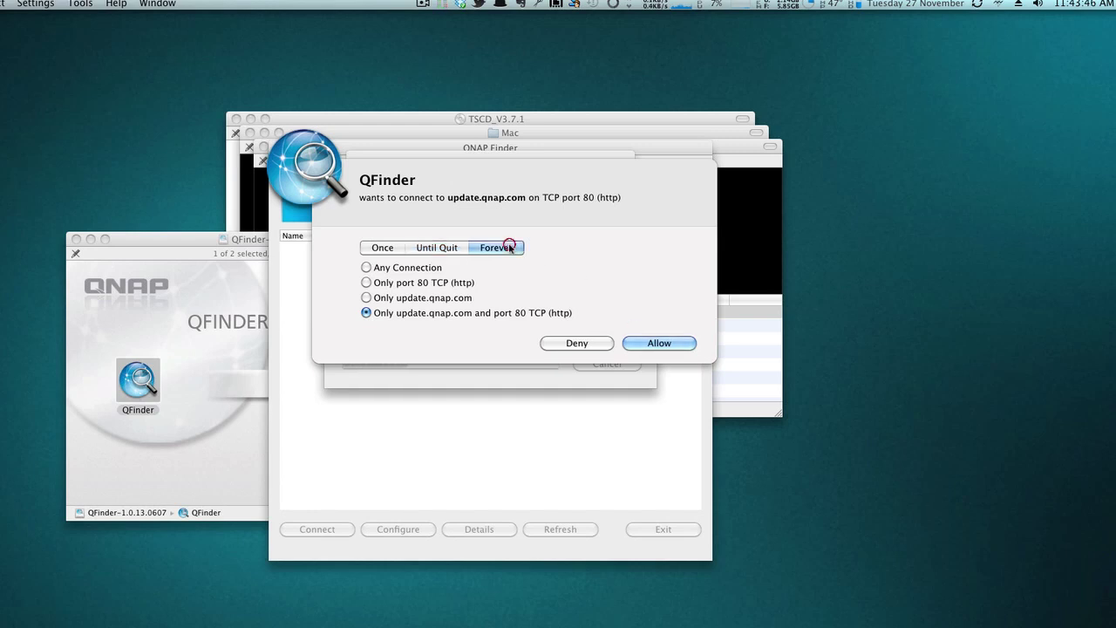
{"action": "left_click", "coordinate": [366, 267]}
{"action": "left_click", "coordinate": [659, 343]}
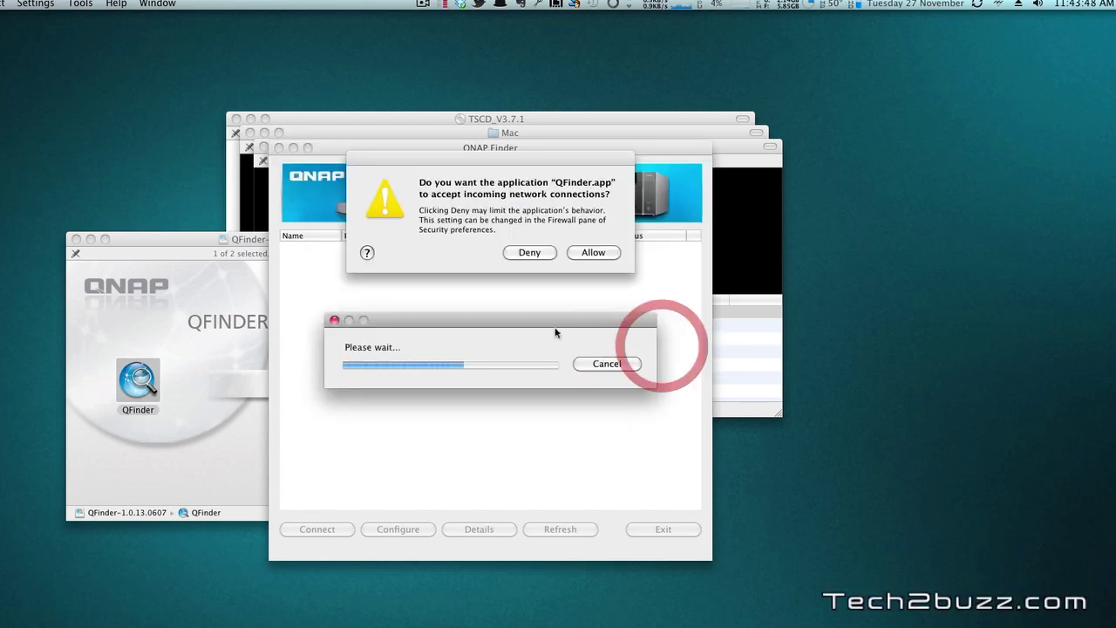
{"action": "left_click", "coordinate": [588, 252]}
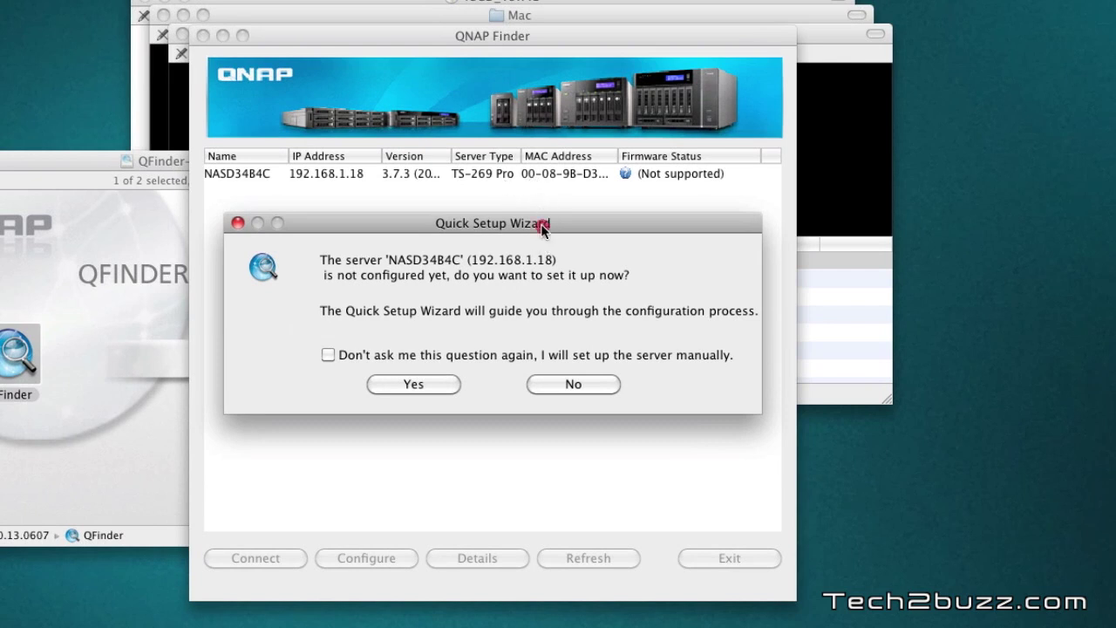
Accept setting up the unconfigured NASD34B4C server through Quick Configuration in the browser
{"action": "left_click_drag", "start_coordinate": [541, 224], "coordinate": [554, 181]}
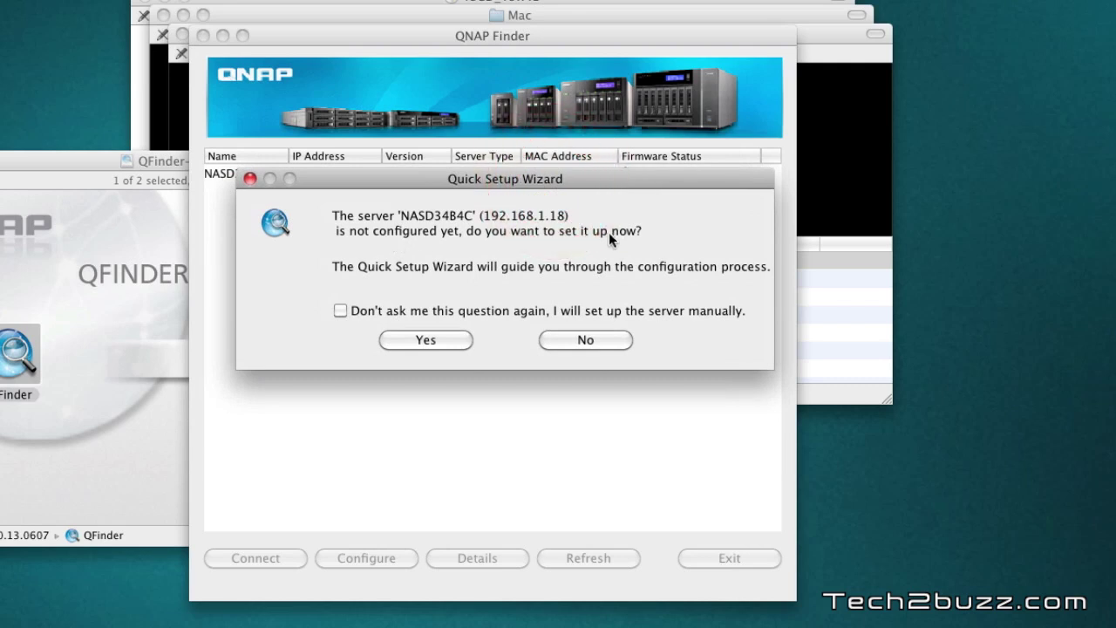
{"action": "left_click", "coordinate": [448, 337]}
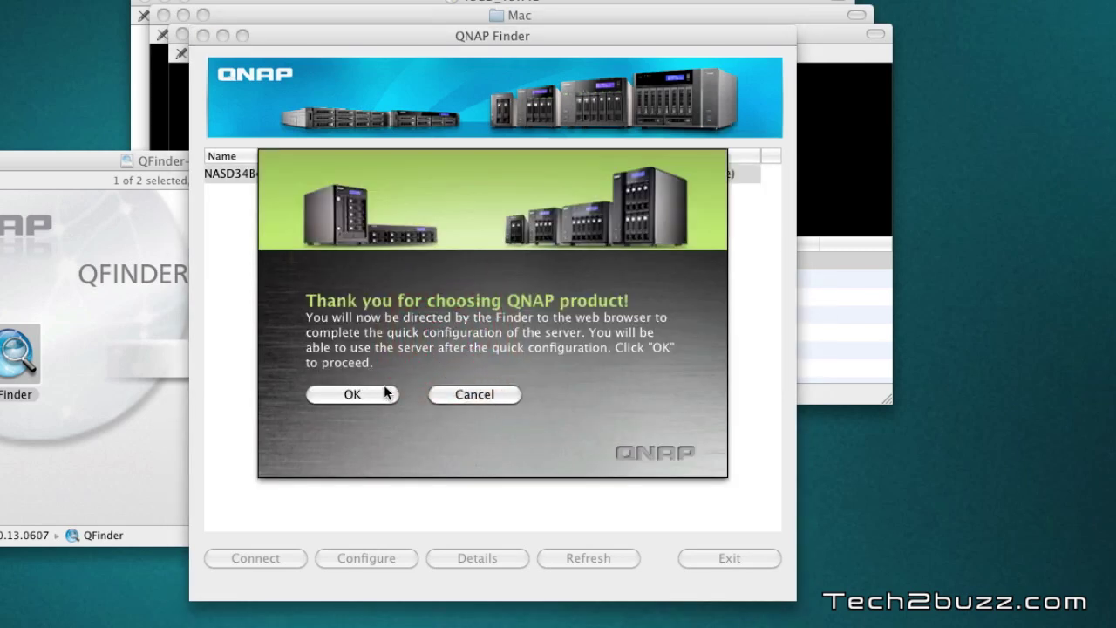
{"action": "left_click", "coordinate": [386, 393]}
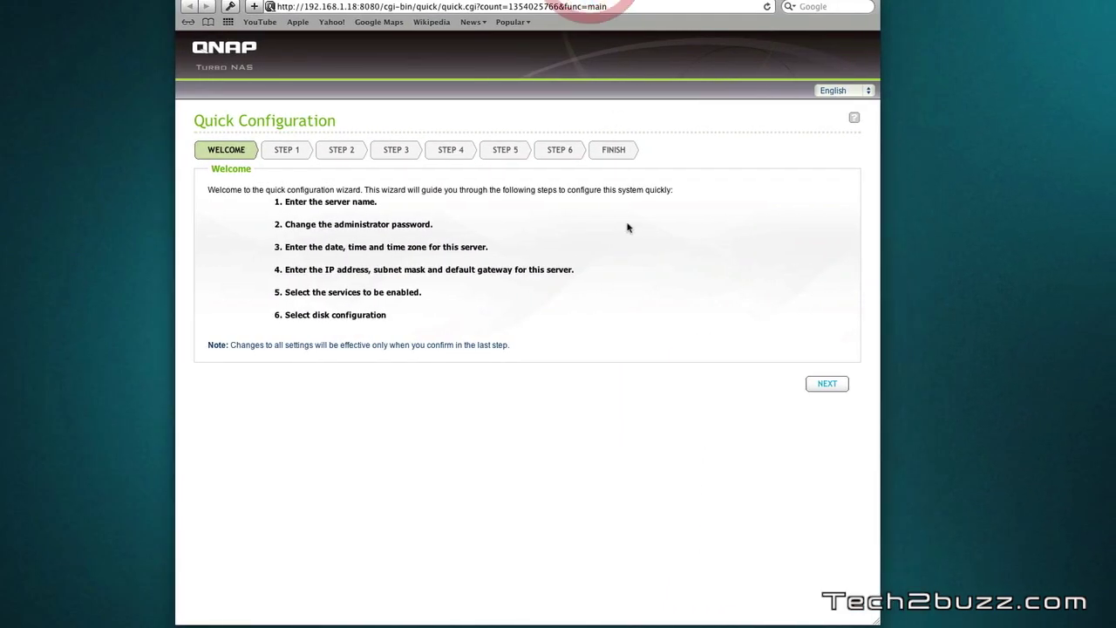
Replace the default server name NASD34B4C with QNAPTS269Pro
{"action": "left_click", "coordinate": [644, 272]}
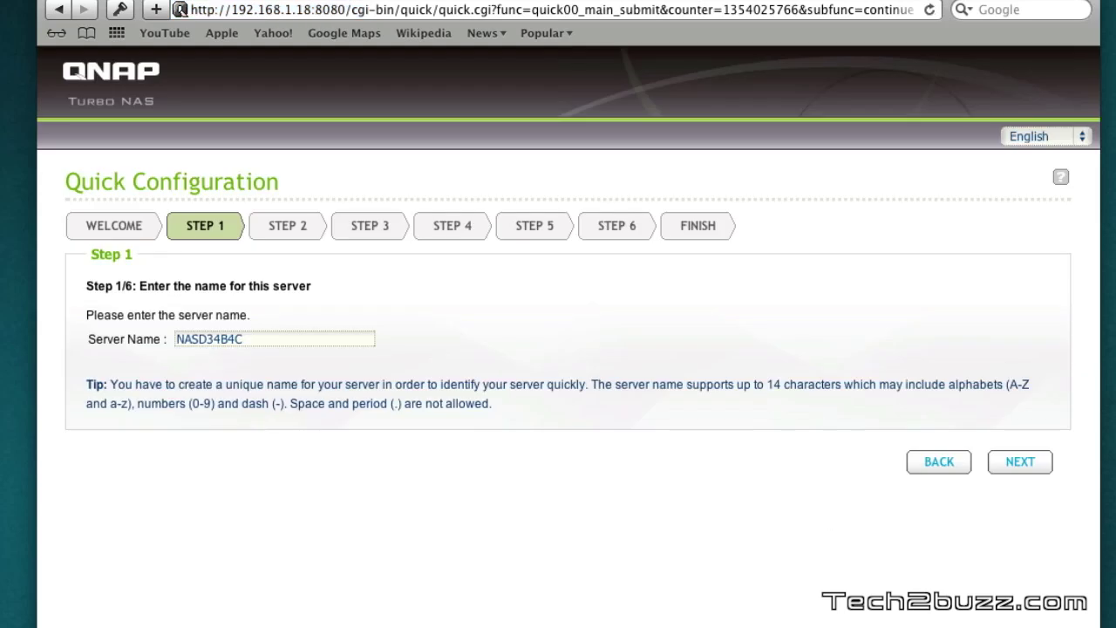
{"action": "double_click", "coordinate": [283, 339]}
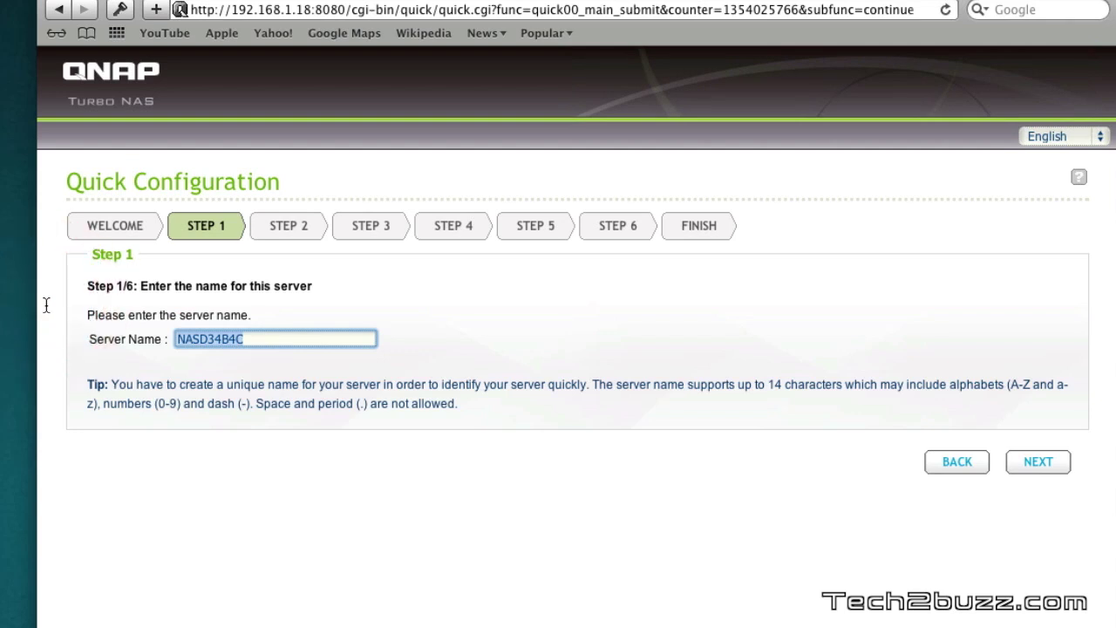
{"action": "type", "text": "TS"}
{"action": "key", "text": "BackSpace"}
{"action": "key", "text": "BackSpace"}
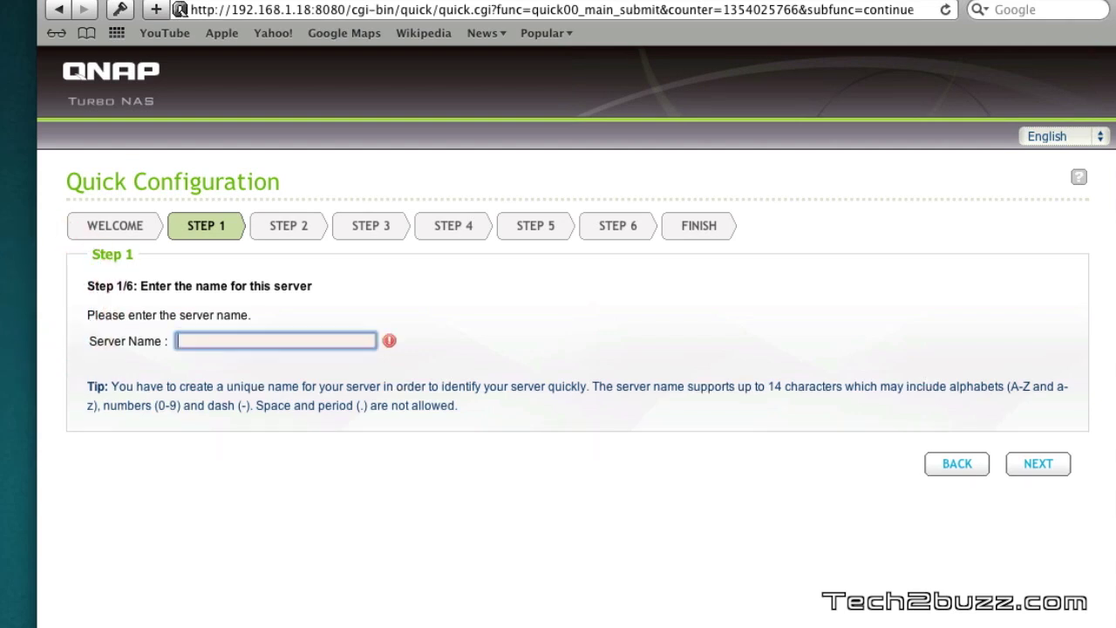
{"action": "type", "text": "QNAPTS26"}
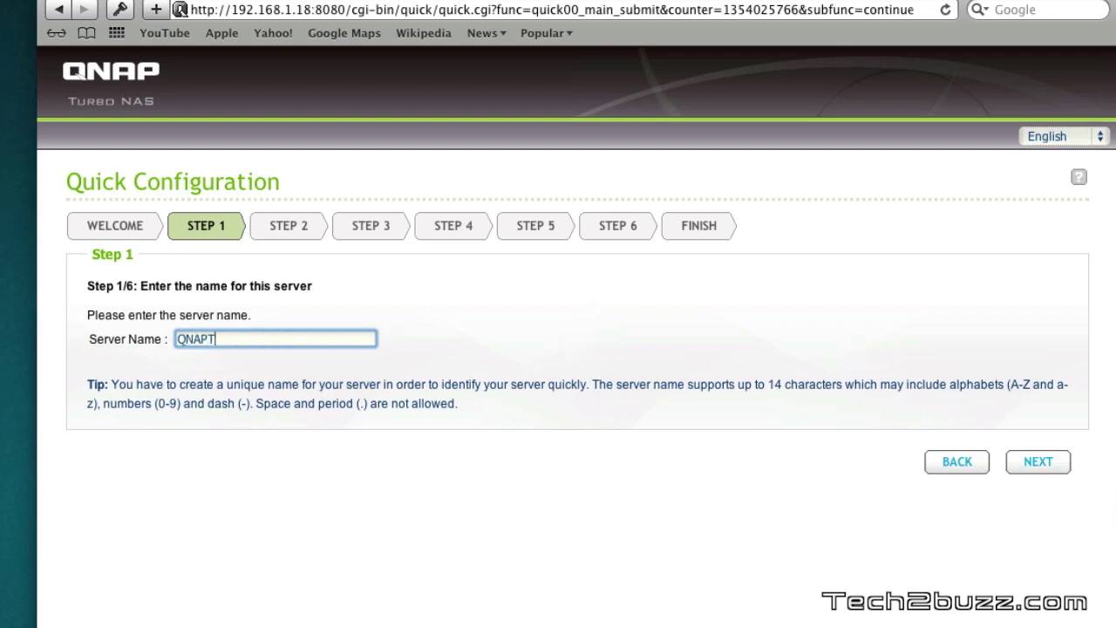
{"action": "type", "text": "9Pro"}
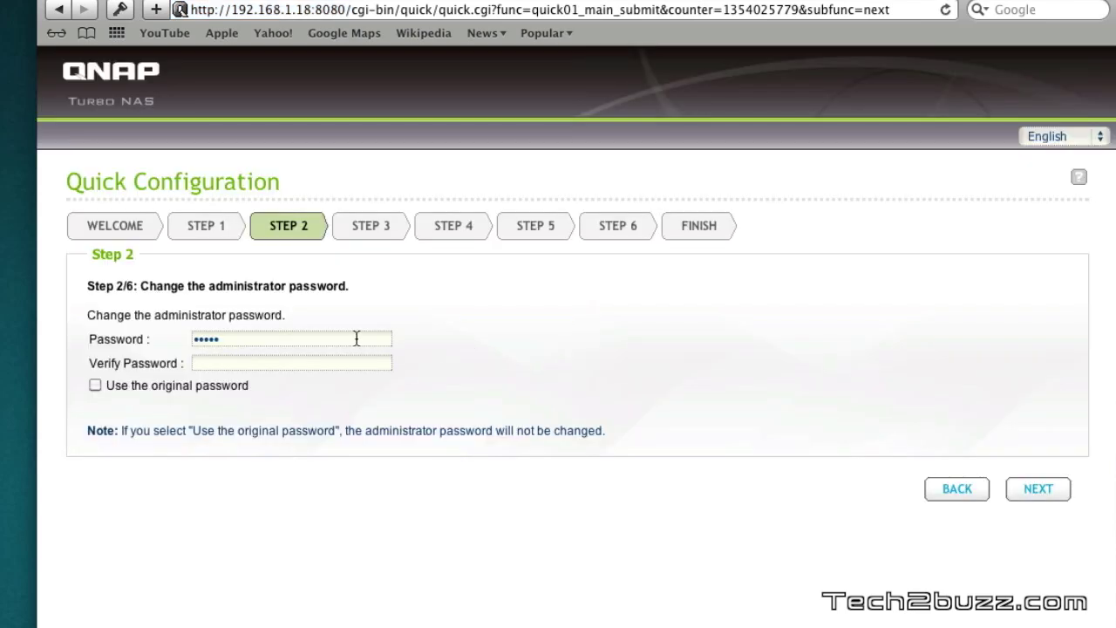
Enter a new administrator password in the password fields
{"action": "left_click_drag", "start_coordinate": [366, 338], "coordinate": [142, 340]}
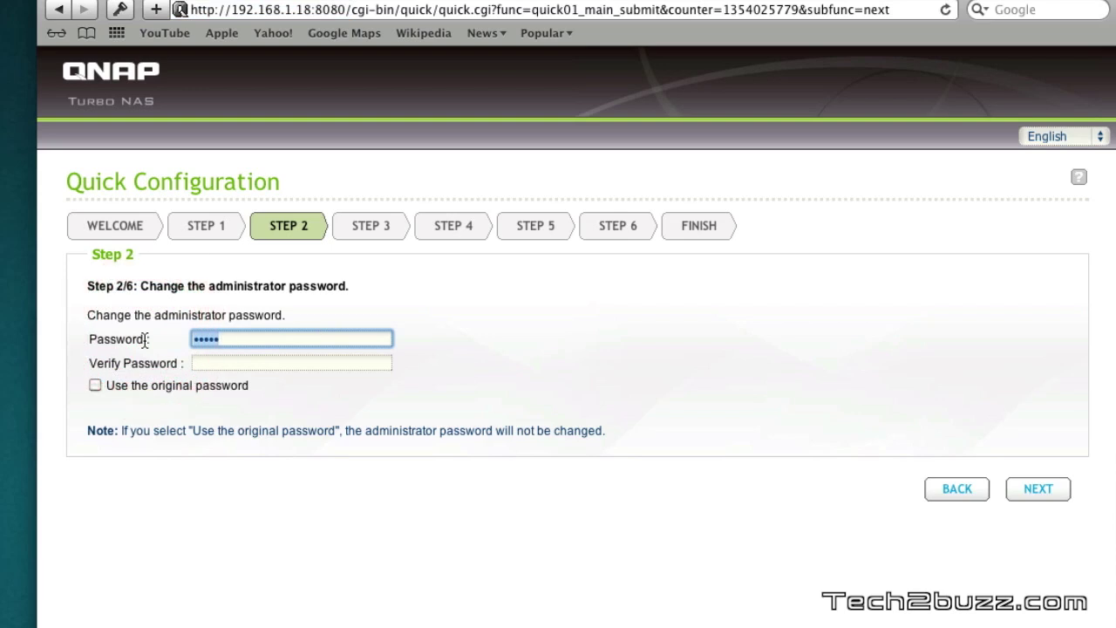
{"action": "type", "text": "**********"}
{"action": "key", "text": "Tab"}
{"action": "type", "text": "**********"}
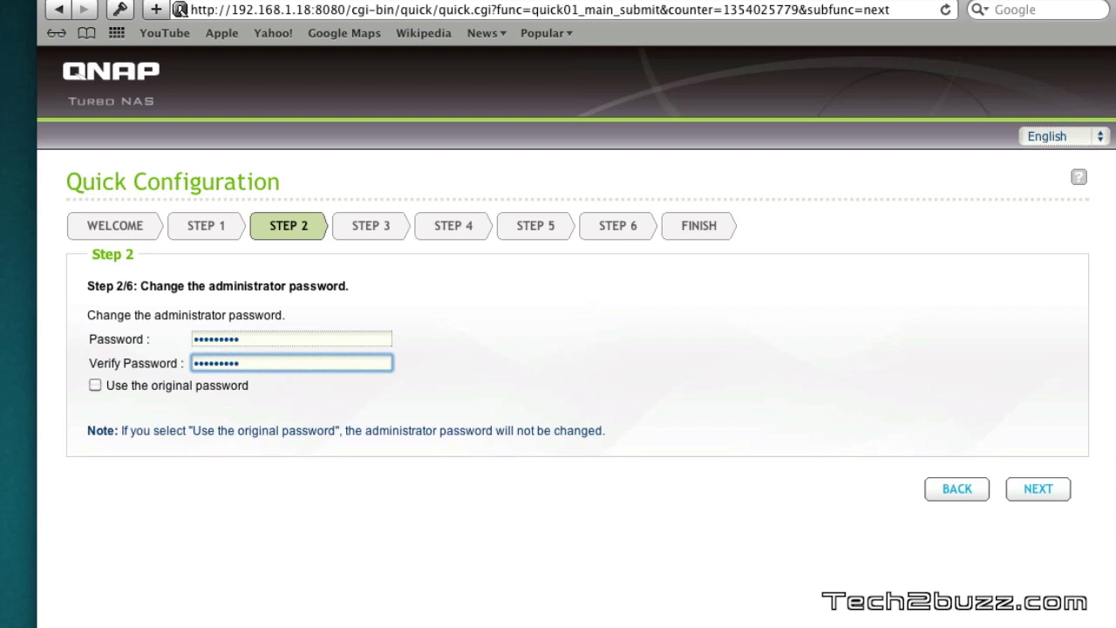
Set the time zone to (GMT+05:30) Bombay, Calcutta, Madras, New Delhi
{"action": "left_click", "coordinate": [1046, 491]}
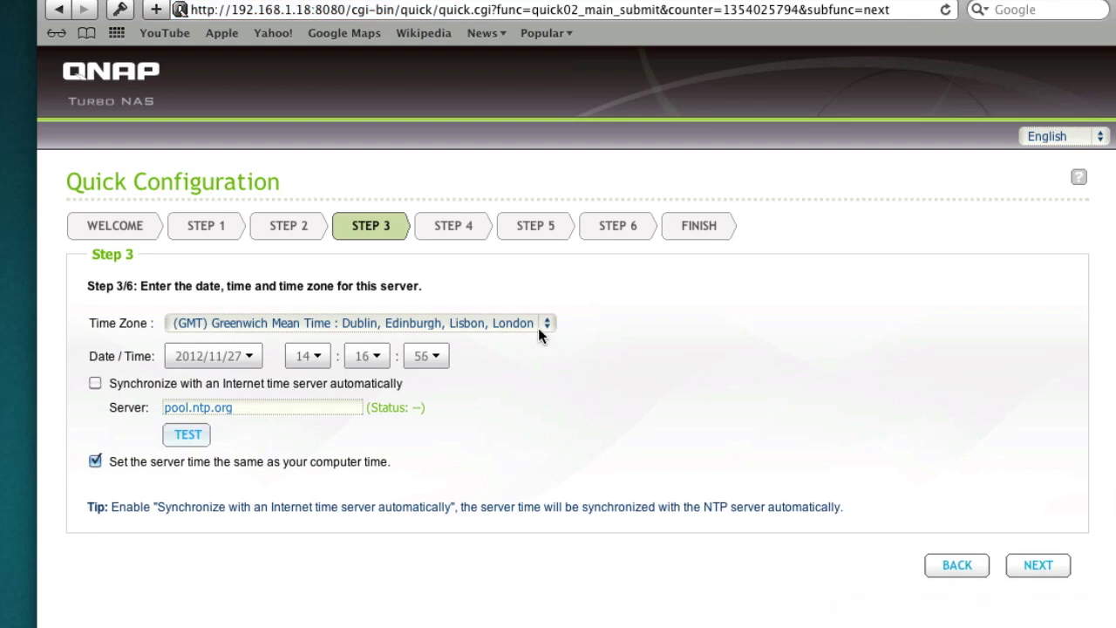
{"action": "left_click", "coordinate": [538, 328]}
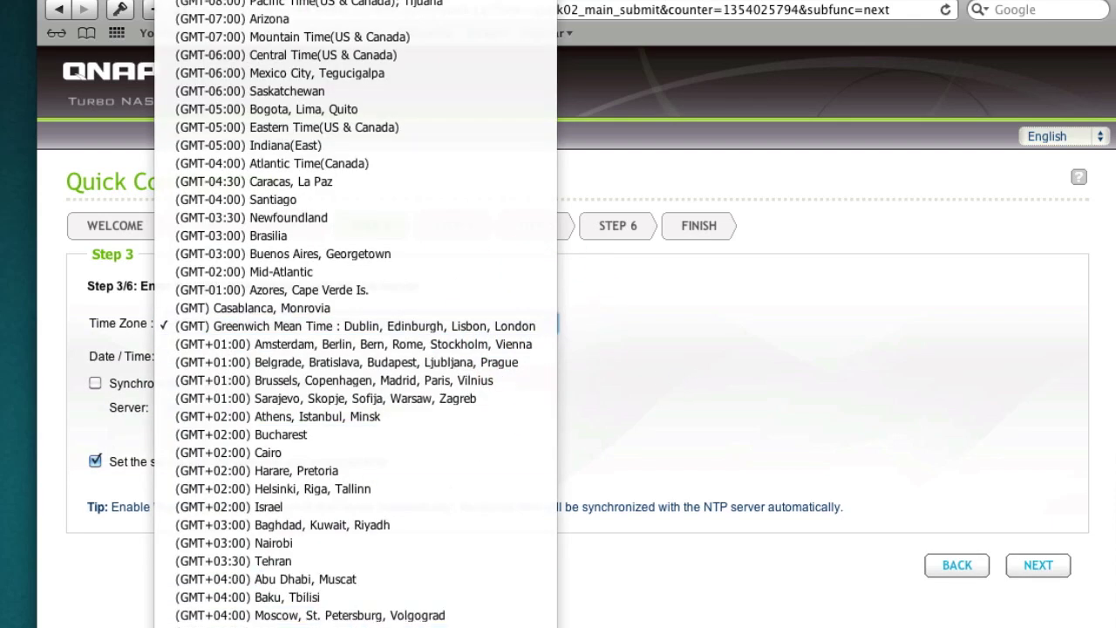
{"action": "left_click", "coordinate": [436, 620]}
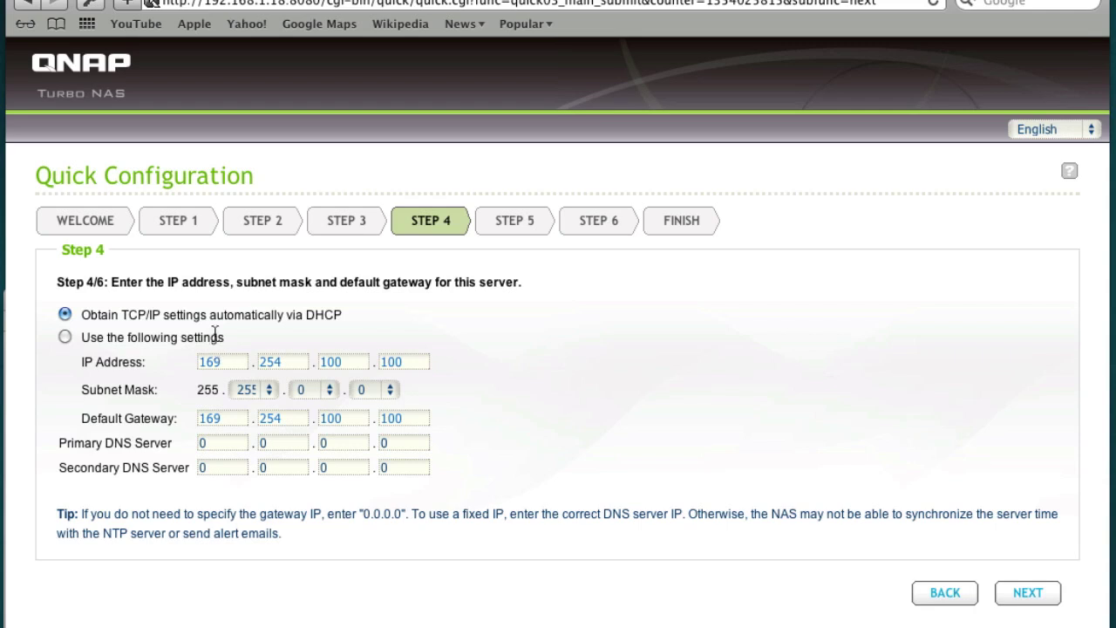
Switch to manual TCP/IP settings with fixed IP address 192.168.1.105
{"action": "left_click", "coordinate": [65, 336]}
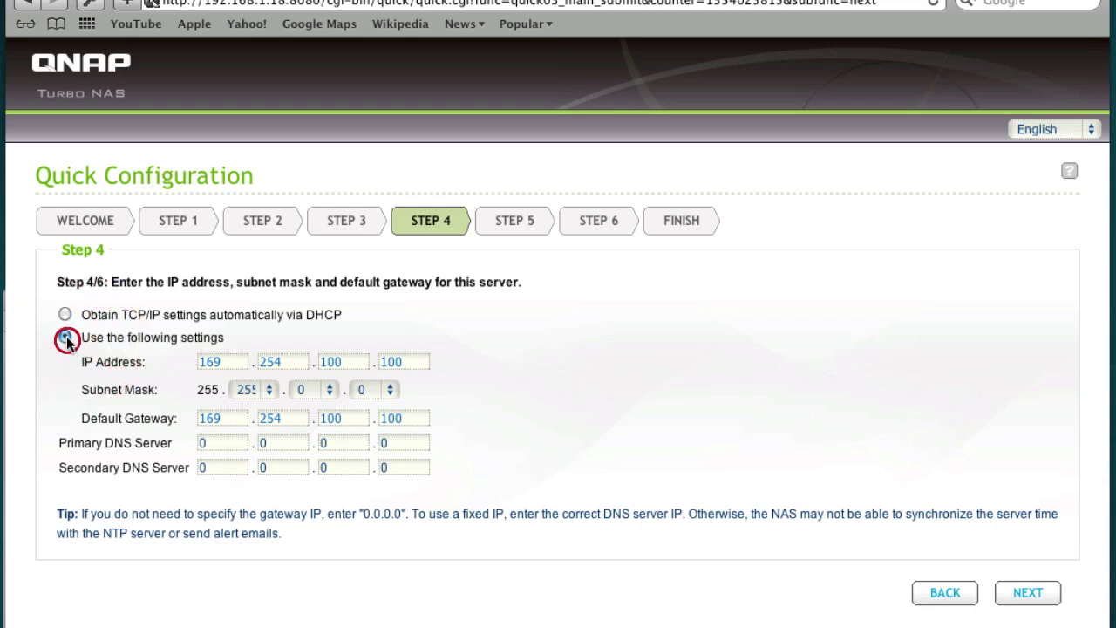
{"action": "left_click", "coordinate": [87, 339]}
{"action": "type", "text": "192"}
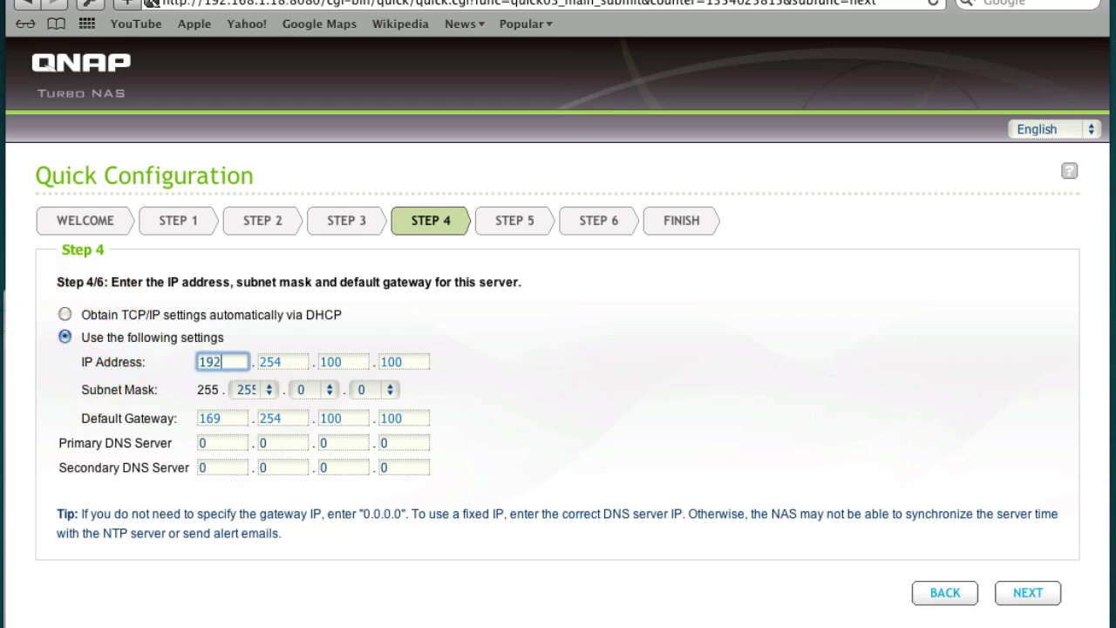
{"action": "key", "text": "Tab"}
{"action": "type", "text": "168"}
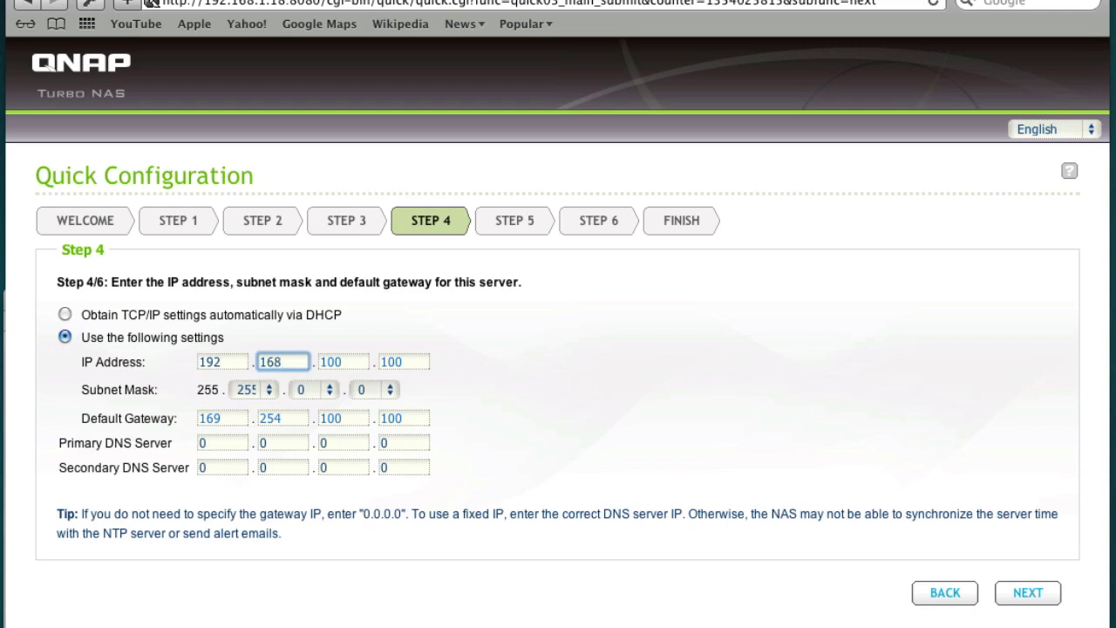
{"action": "key", "text": "Tab"}
{"action": "type", "text": "1"}
{"action": "key", "text": "Tab"}
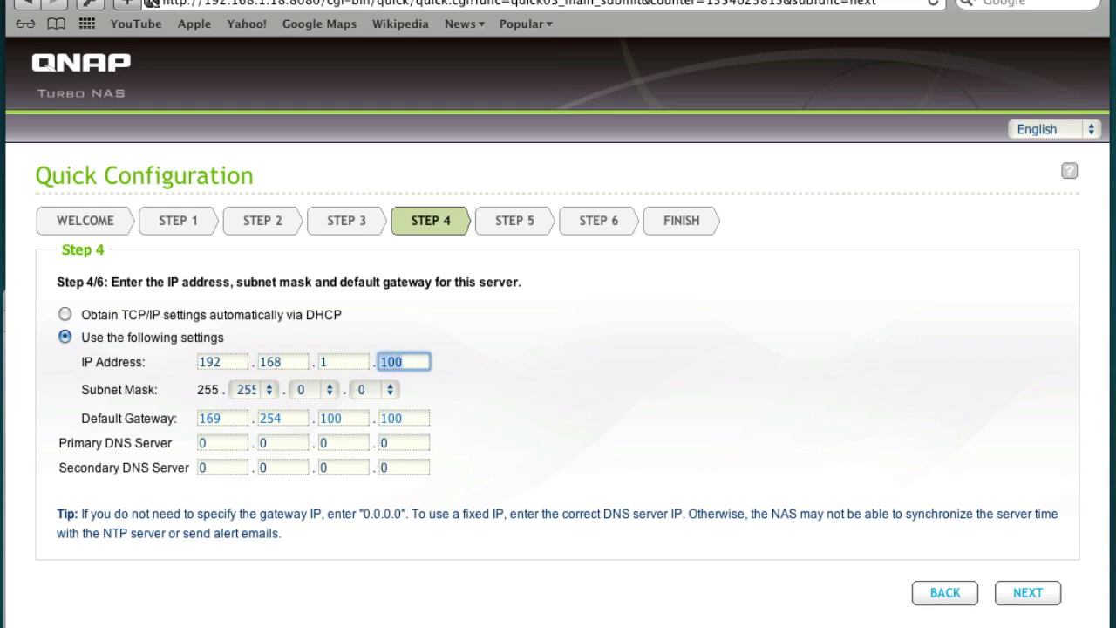
{"action": "type", "text": "105"}
Set the subnet mask to 255.255.255.0 and the default gateway to 192.168.1.1
{"action": "left_click", "coordinate": [327, 390]}
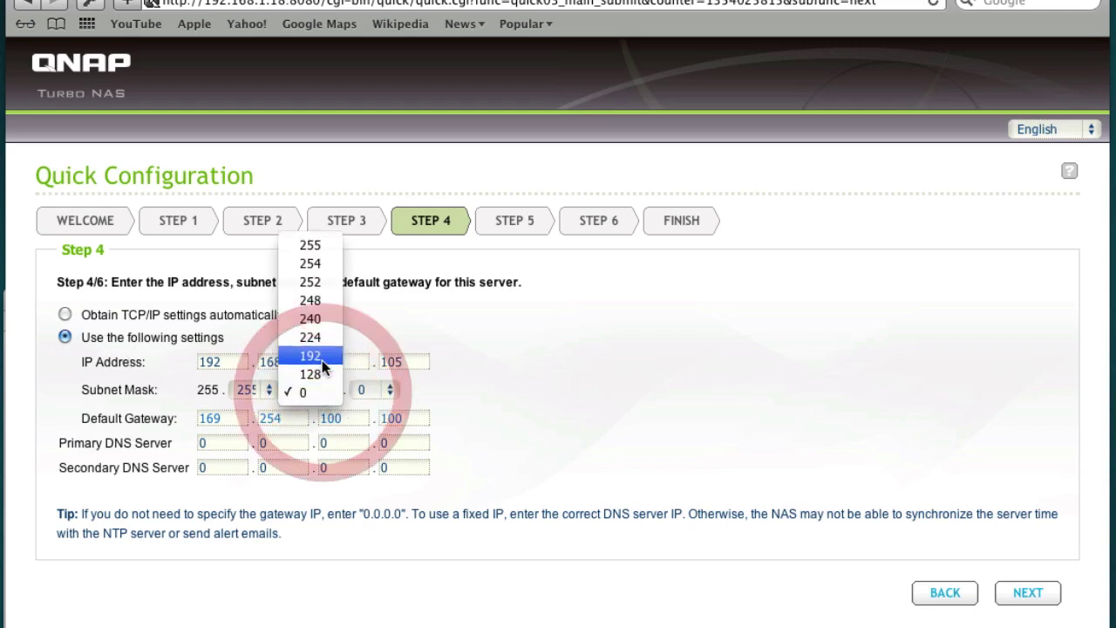
{"action": "left_click", "coordinate": [316, 245]}
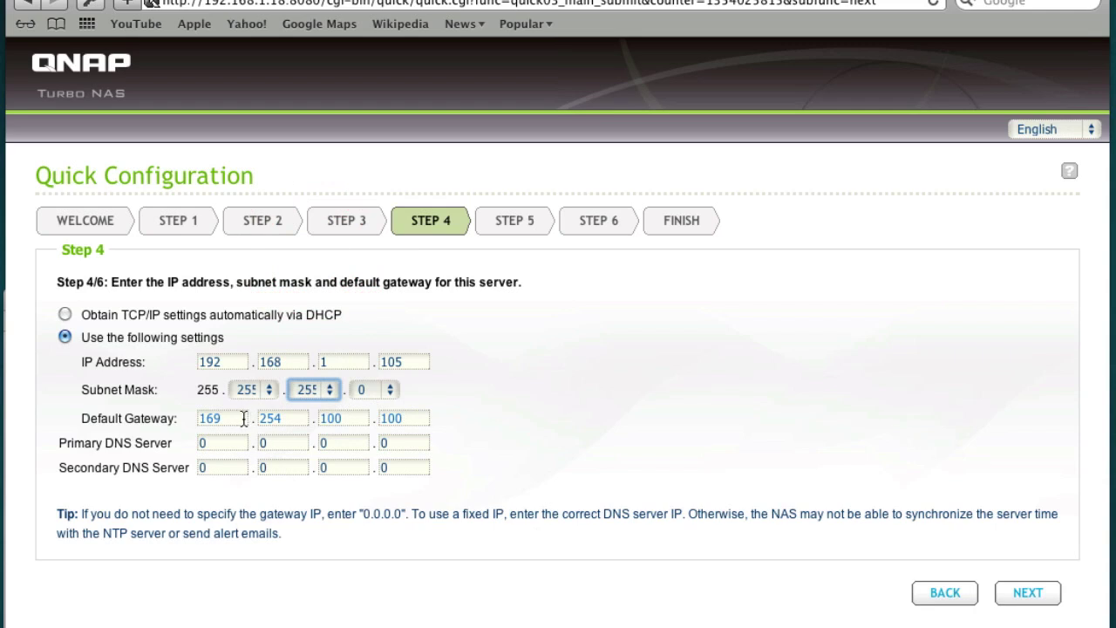
{"action": "double_click", "coordinate": [244, 418]}
{"action": "type", "text": "192"}
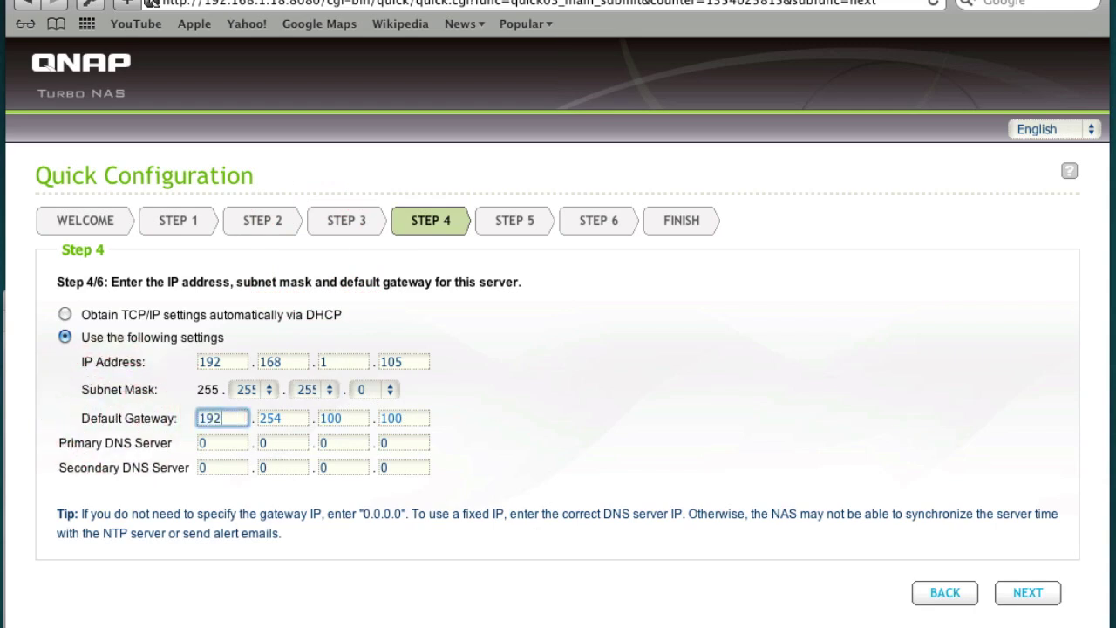
{"action": "key", "text": "Tab"}
{"action": "type", "text": "168"}
{"action": "key", "text": "Tab"}
{"action": "type", "text": "1"}
{"action": "key", "text": "Tab"}
{"action": "type", "text": "1"}
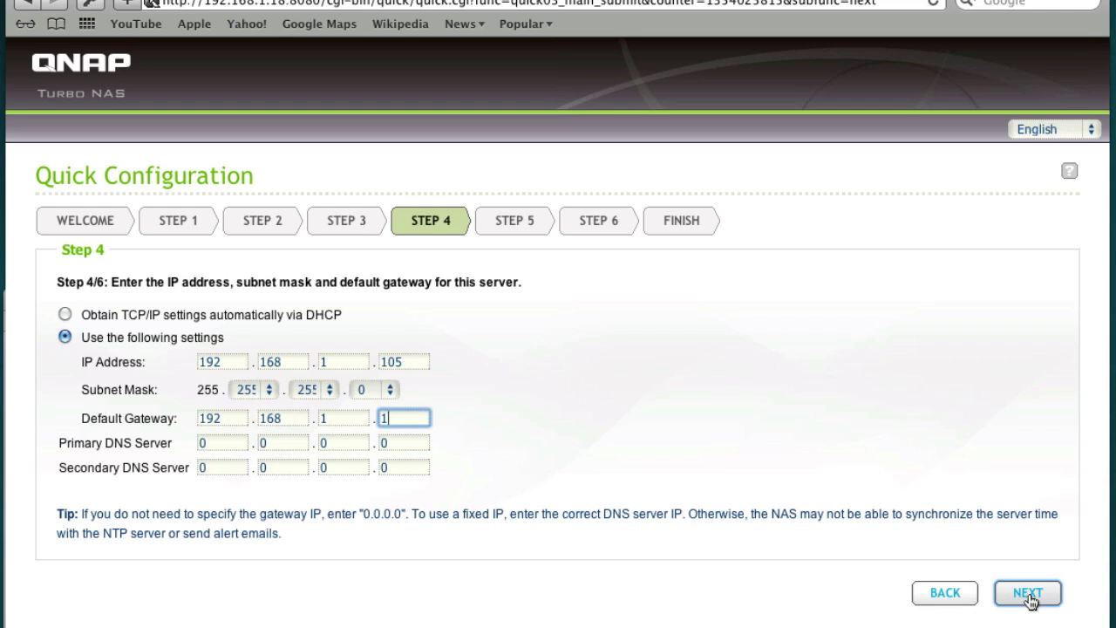
On the services step, enable Apple Networking, Download Station and UPnP multimedia server
{"action": "left_click", "coordinate": [1029, 599]}
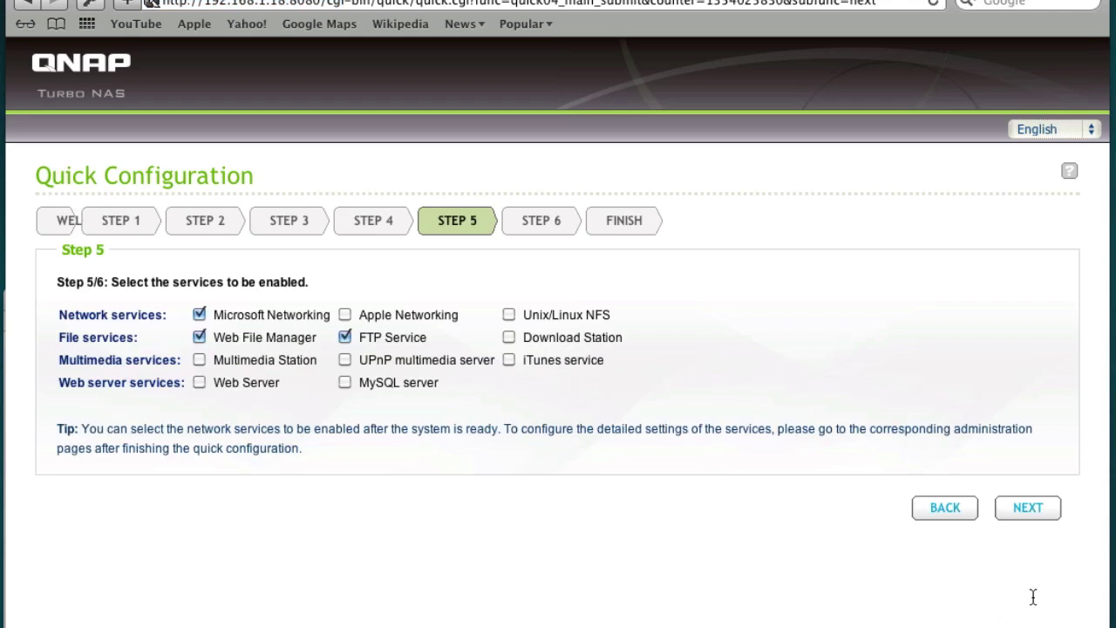
{"action": "left_click", "coordinate": [343, 315]}
{"action": "left_click", "coordinate": [509, 337]}
{"action": "left_click", "coordinate": [346, 360]}
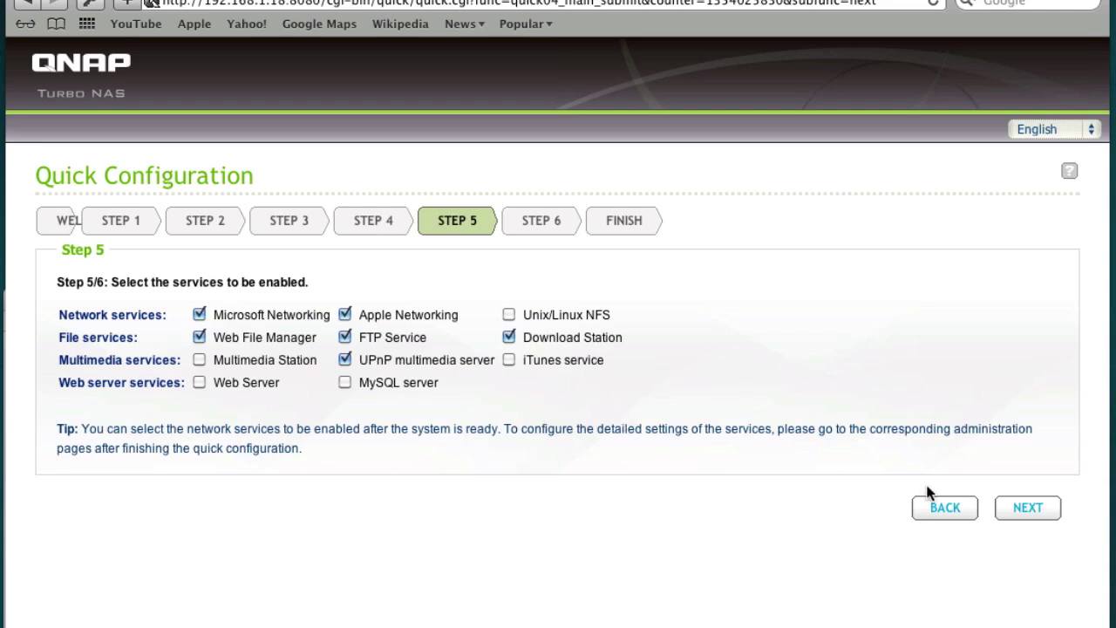
{"action": "left_click", "coordinate": [1043, 509]}
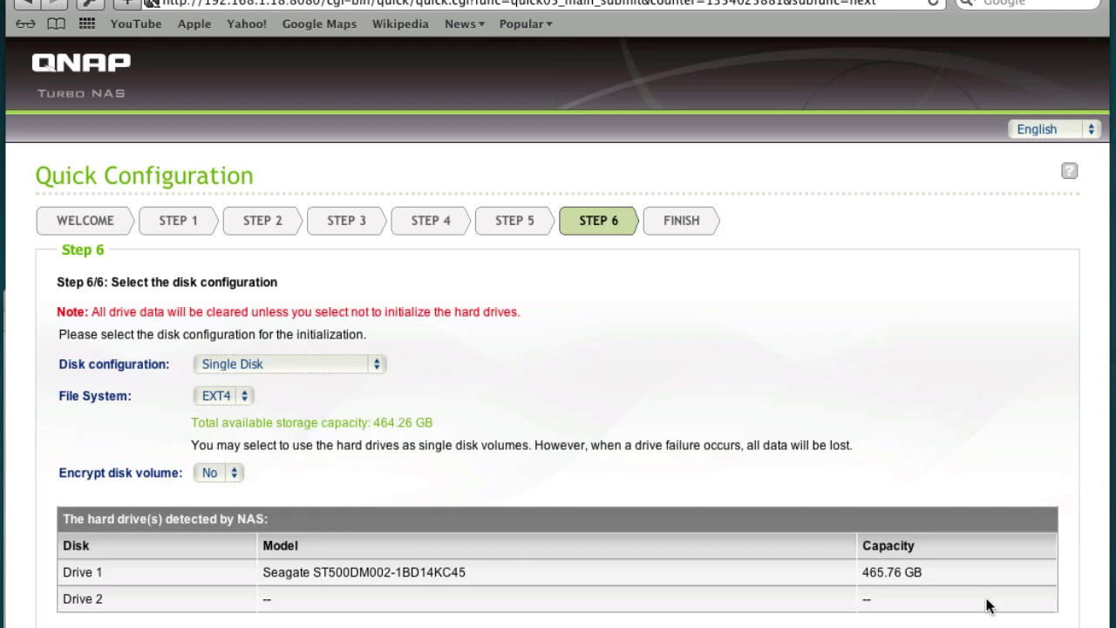
Keep Single Disk configuration with the EXT4 file system and continue to the summary
{"action": "left_click", "coordinate": [349, 361]}
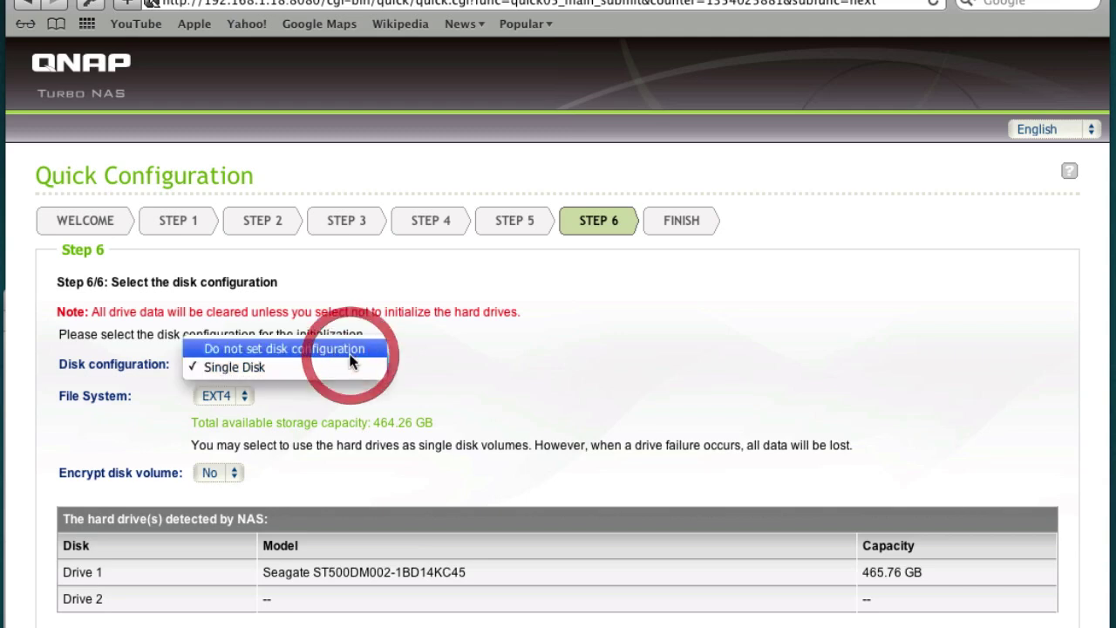
{"action": "left_click", "coordinate": [531, 334]}
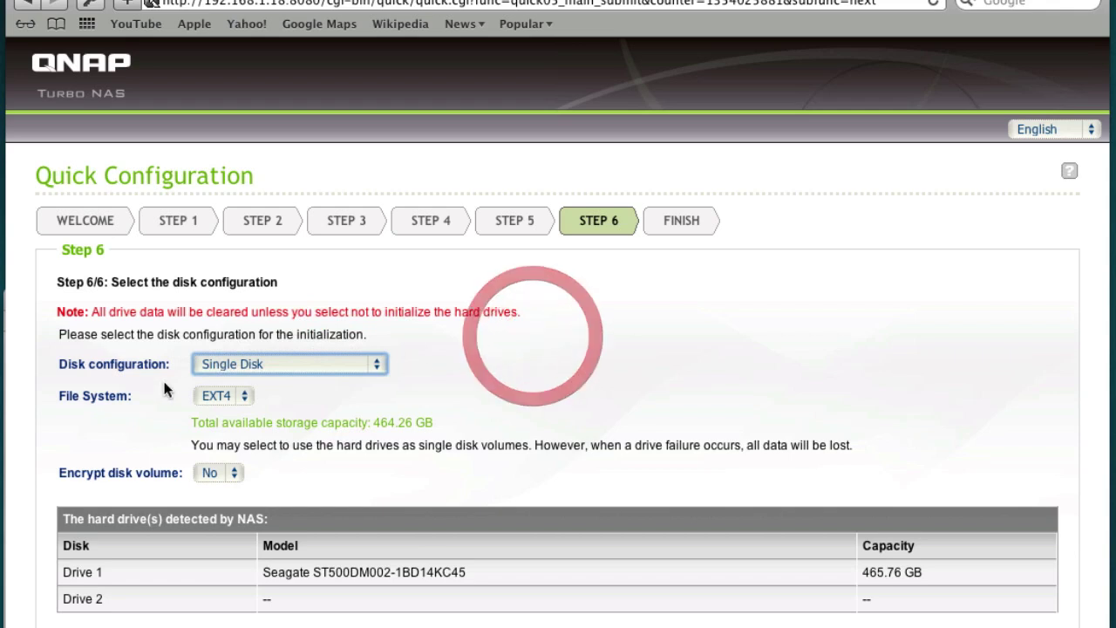
{"action": "left_click", "coordinate": [241, 396]}
{"action": "left_click", "coordinate": [468, 377]}
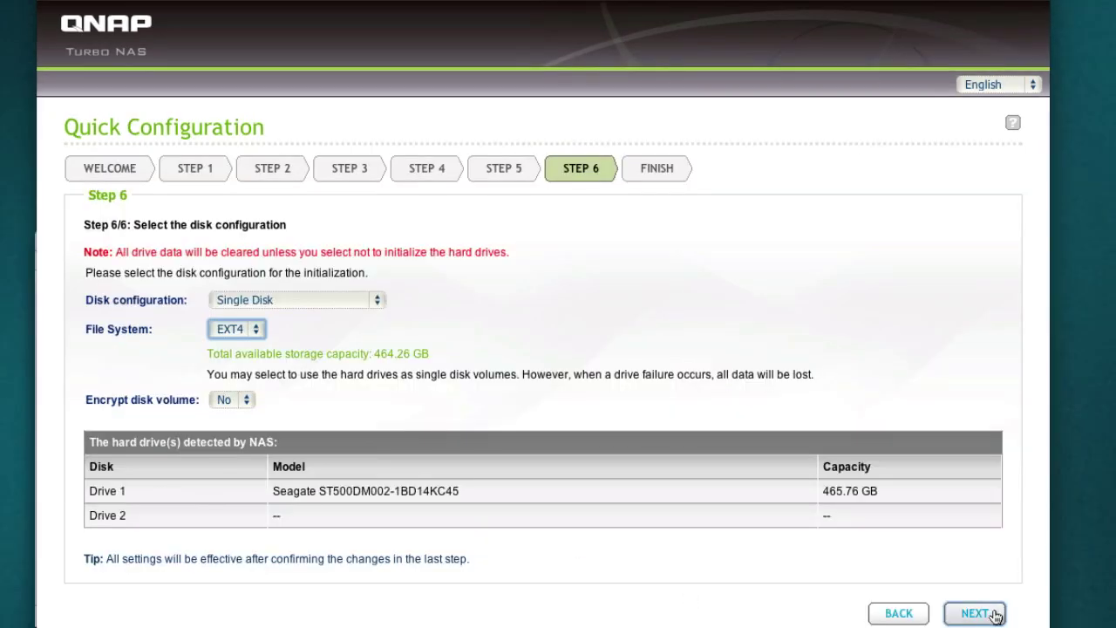
{"action": "left_click", "coordinate": [1049, 627]}
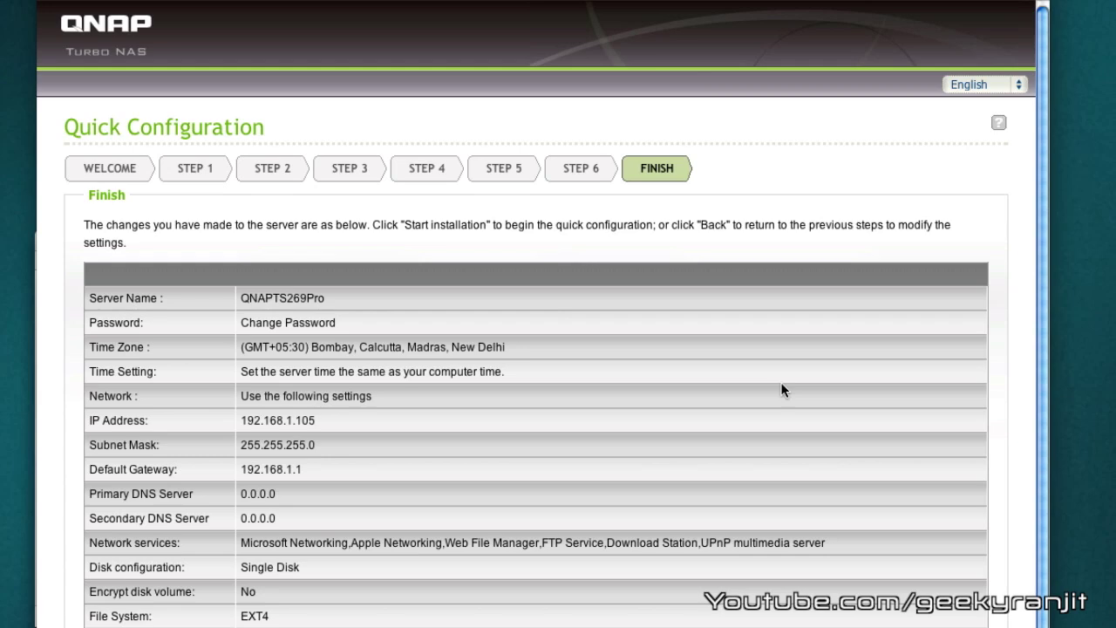
Review the settings summary, start installation and confirm formatting the hard drives
{"action": "scroll", "coordinate": [781, 384], "scroll_direction": "down", "scroll_amount": 1}
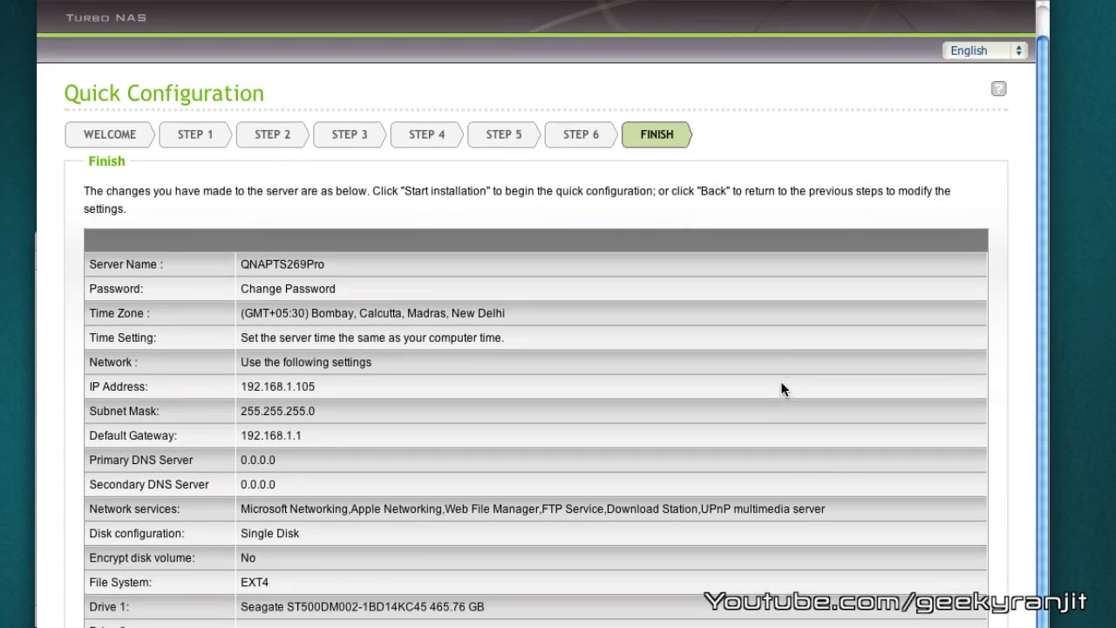
{"action": "scroll", "coordinate": [755, 343], "scroll_direction": "down", "scroll_amount": 1}
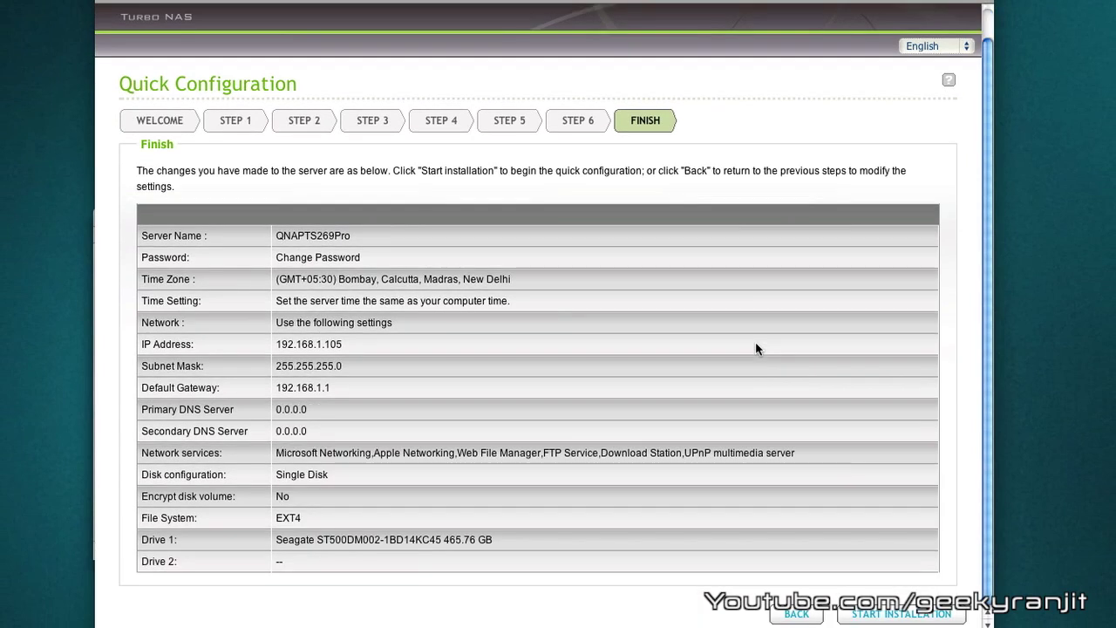
{"action": "left_click", "coordinate": [907, 613]}
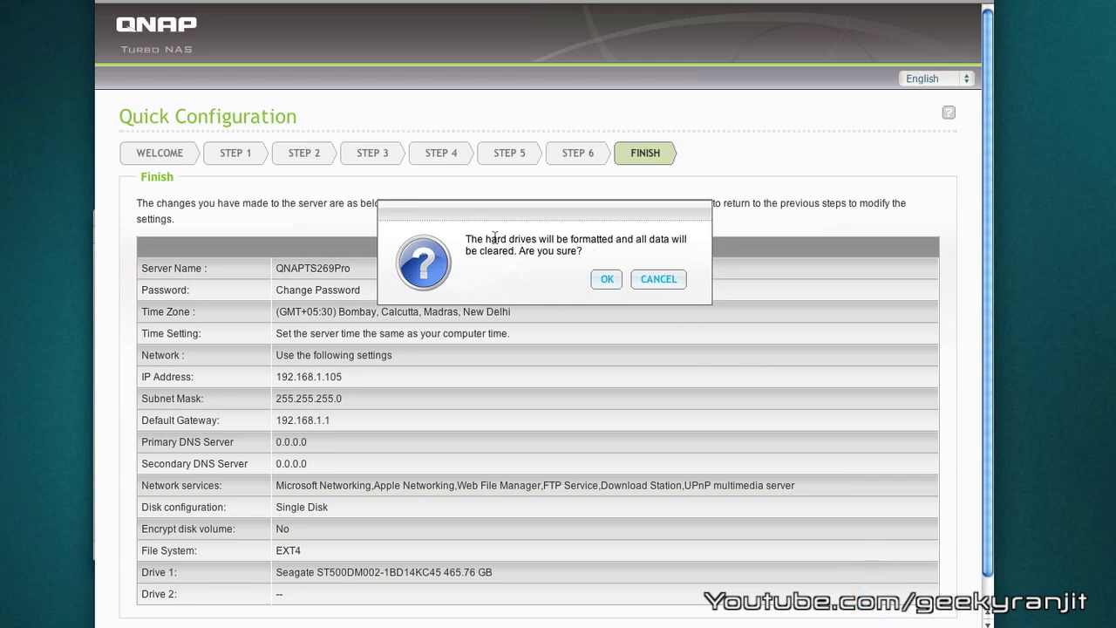
{"action": "left_click", "coordinate": [607, 279]}
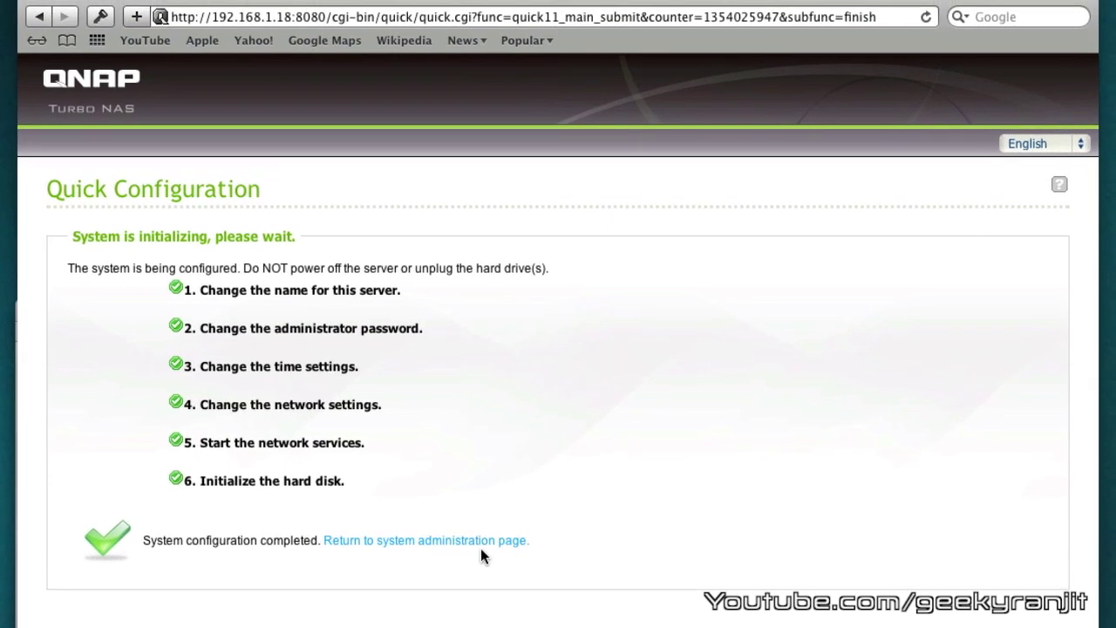
Return to the system administration page at 192.168.1.105 once all six tasks complete
{"action": "left_click", "coordinate": [479, 549]}
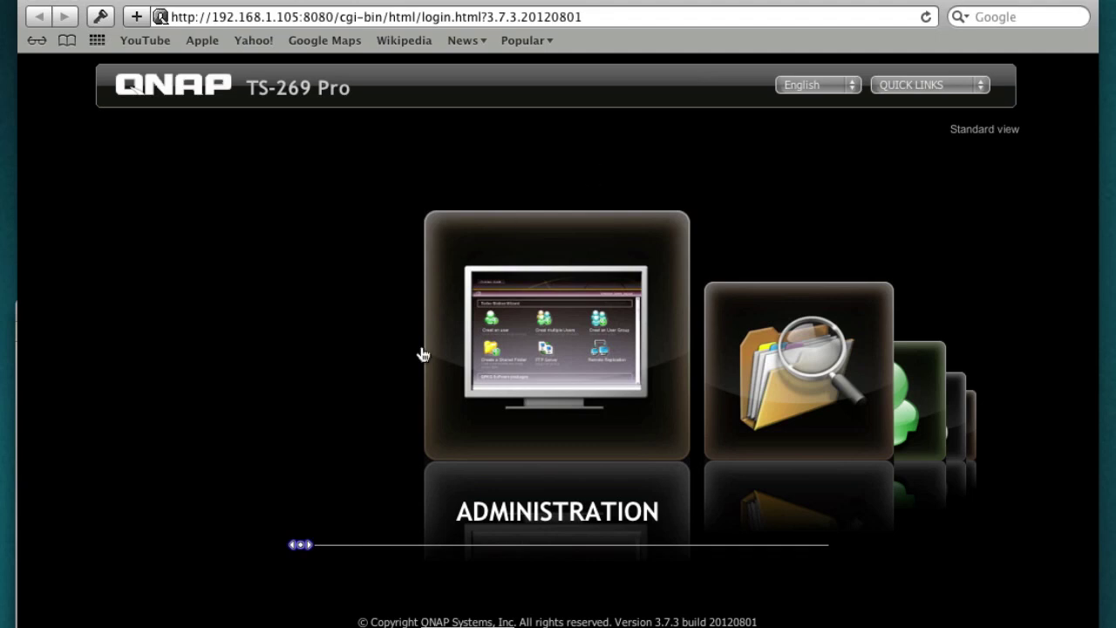
Log in to Administration with the administrator user name and password, dismissing the password manager prompt
{"action": "left_click_drag", "start_coordinate": [304, 549], "coordinate": [311, 581]}
{"action": "left_click", "coordinate": [530, 323]}
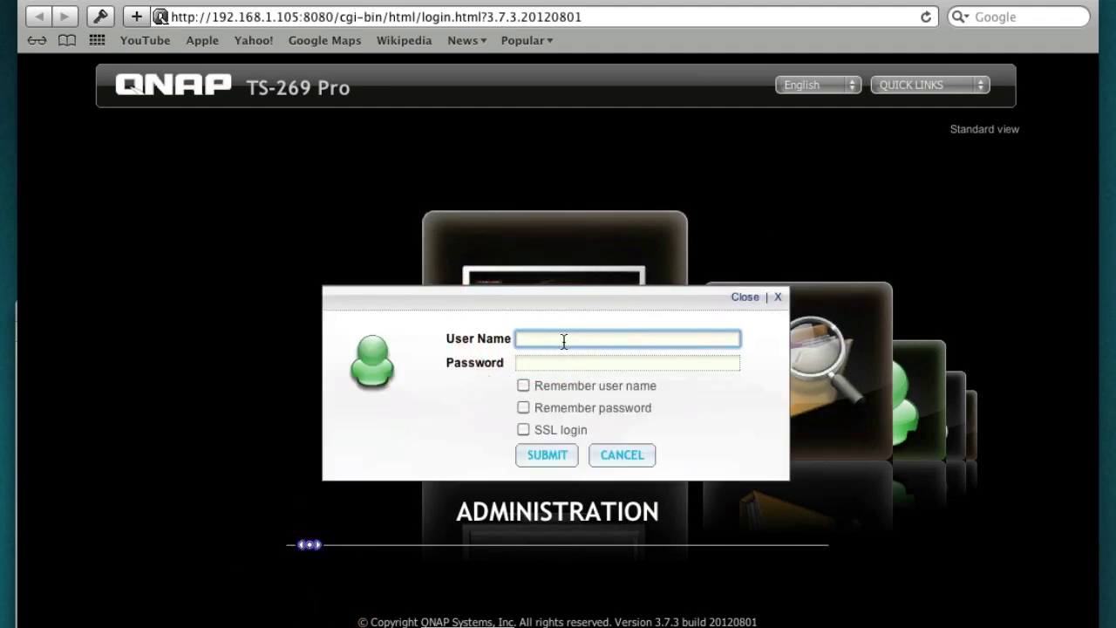
{"action": "type", "text": "admin"}
{"action": "key", "text": "Tab"}
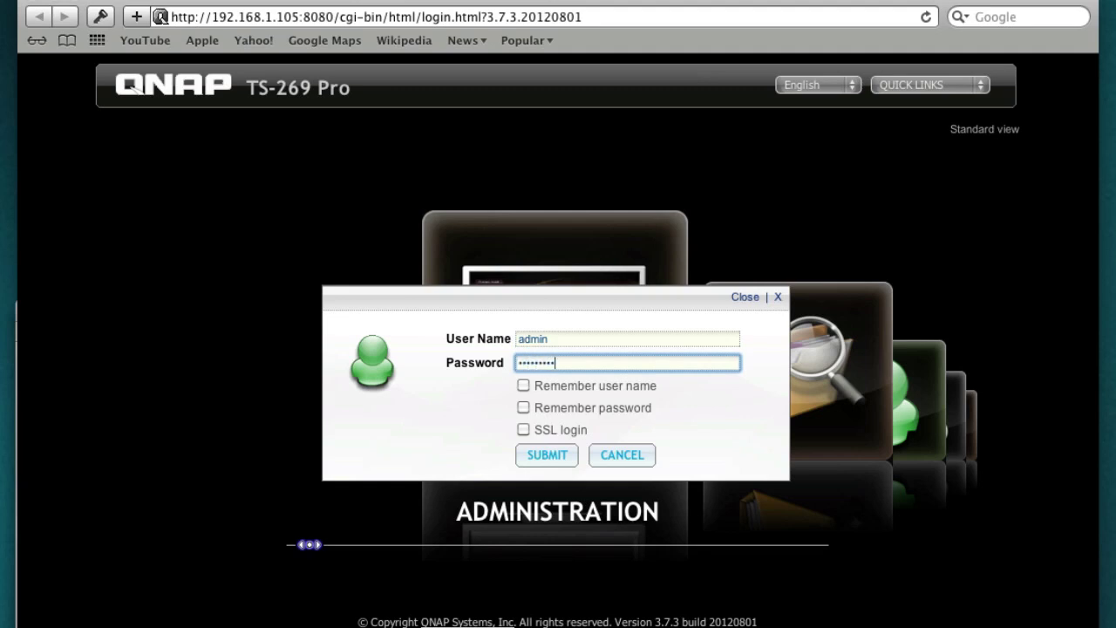
{"action": "key", "text": "Return"}
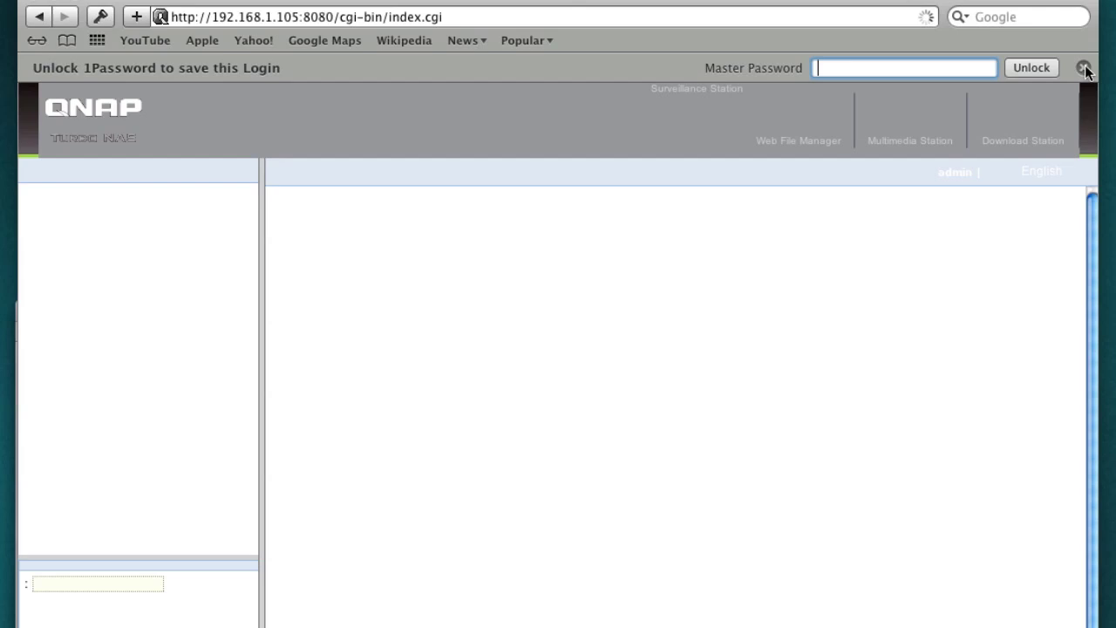
{"action": "left_click", "coordinate": [1084, 68]}
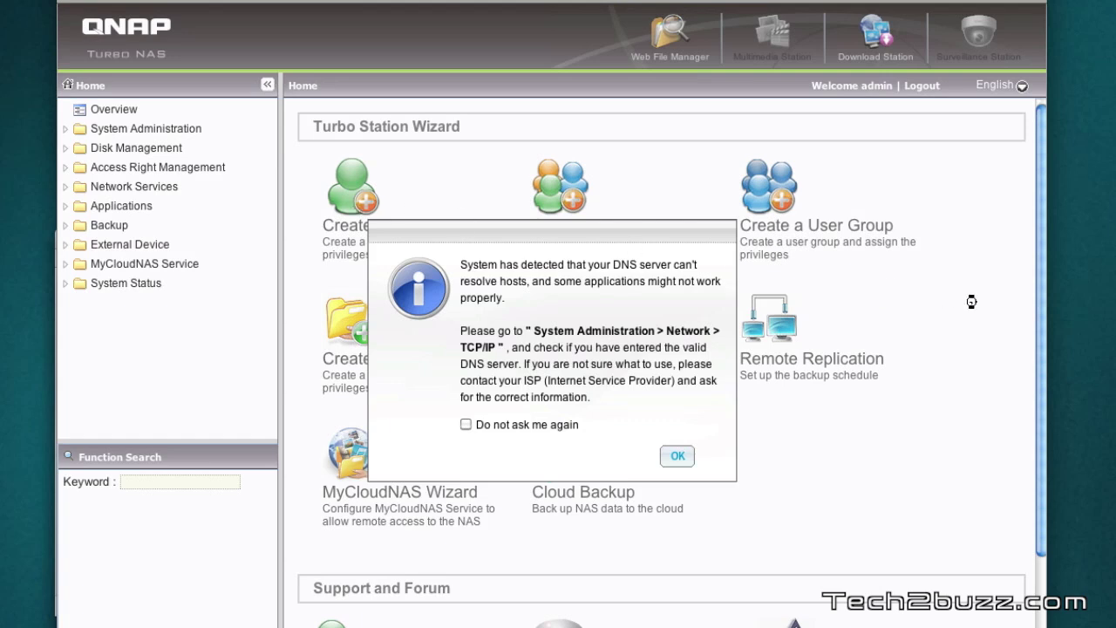
Acknowledge the DNS server warning so the Turbo Station Wizard options are visible
{"action": "left_click", "coordinate": [929, 266]}
{"action": "left_click", "coordinate": [673, 467]}
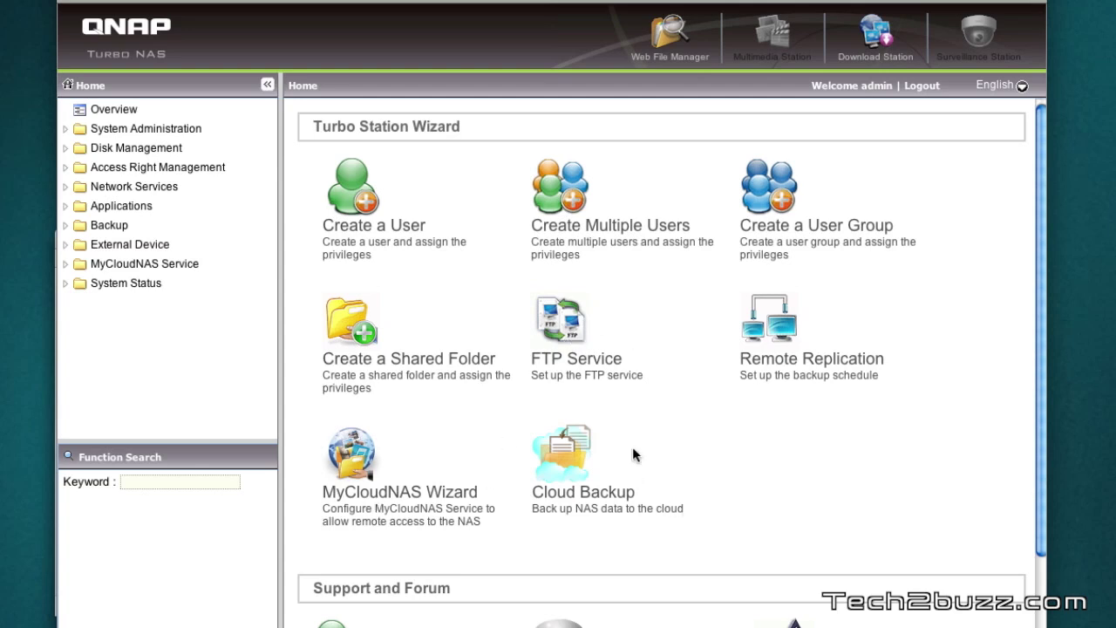
Start a new user and enter its user name and account password
{"action": "left_click", "coordinate": [353, 202]}
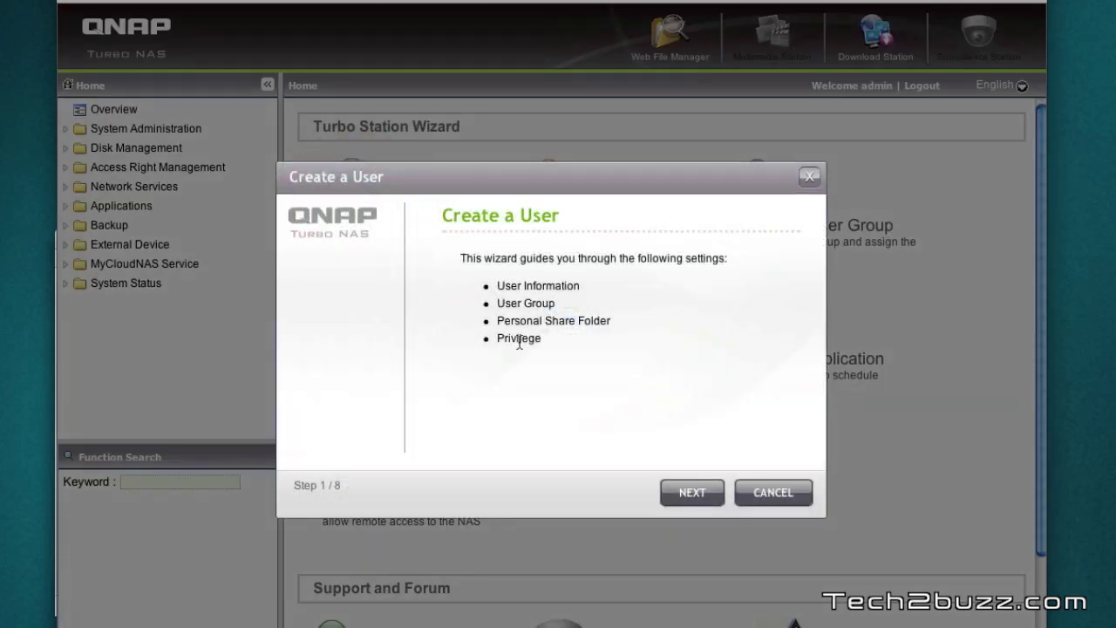
{"action": "left_click", "coordinate": [693, 493]}
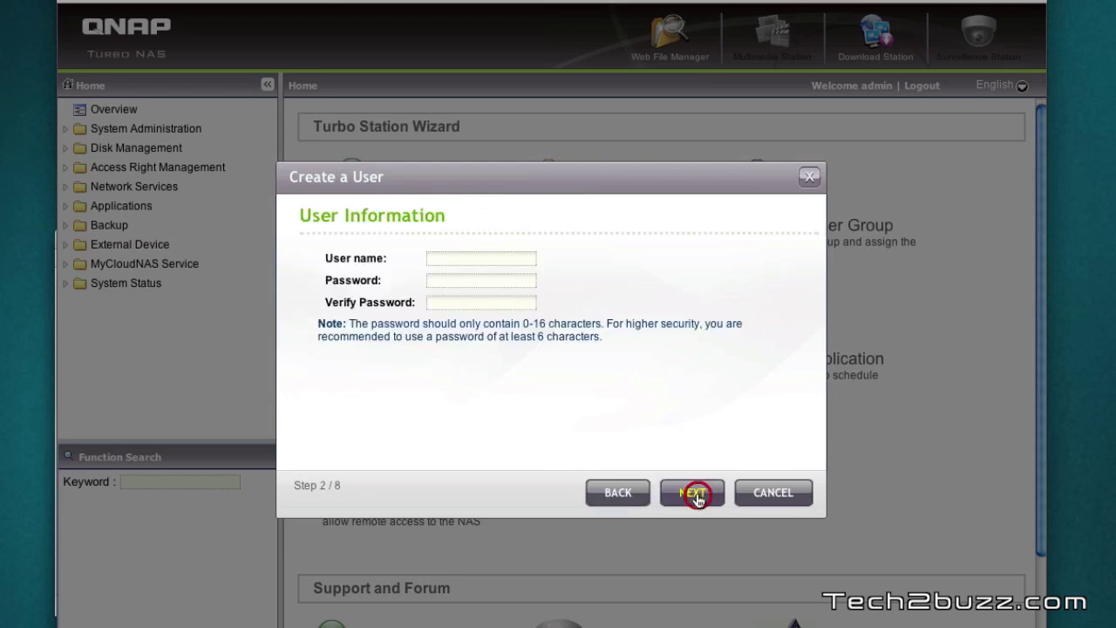
{"action": "left_click", "coordinate": [475, 262]}
{"action": "type", "text": "ranjit"}
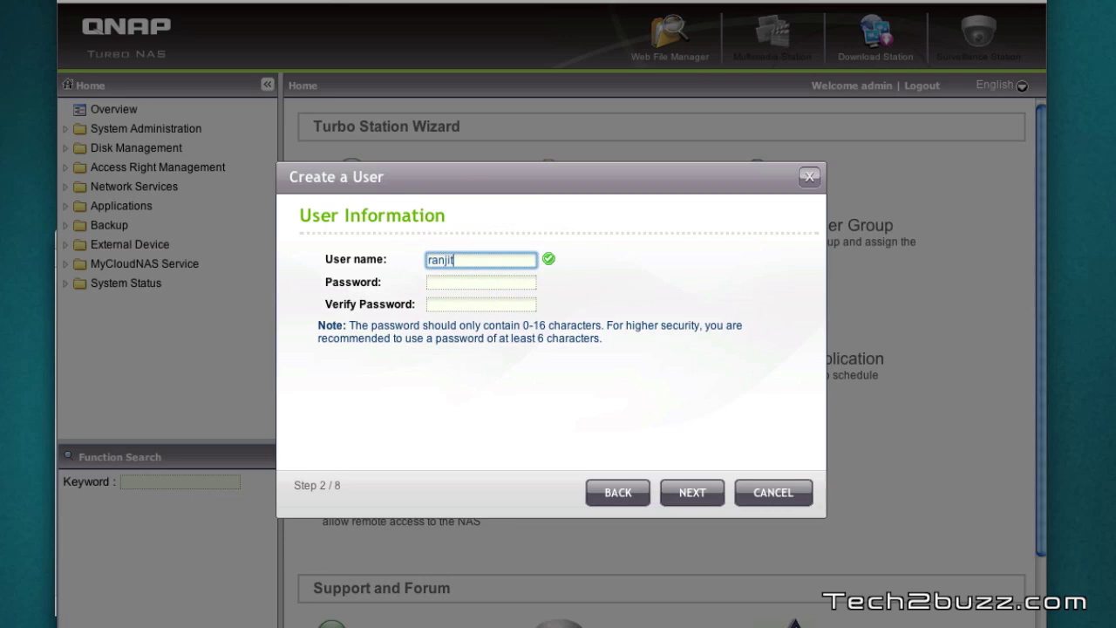
{"action": "left_click", "coordinate": [481, 281]}
{"action": "type", "text": "12345"}
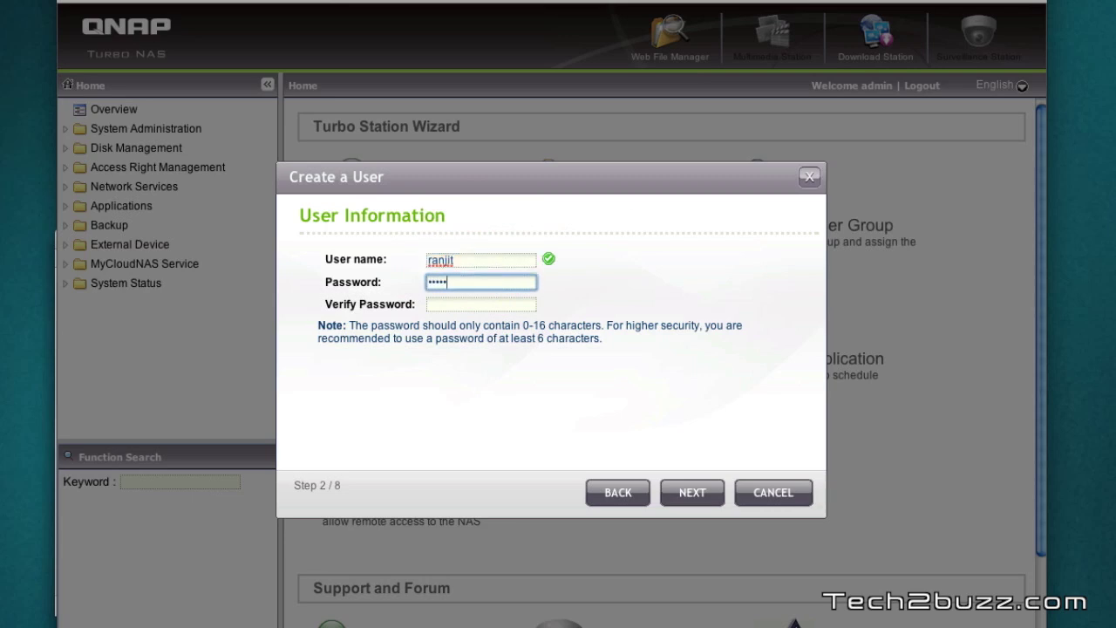
{"action": "type", "text": "67"}
{"action": "key", "text": "Tab"}
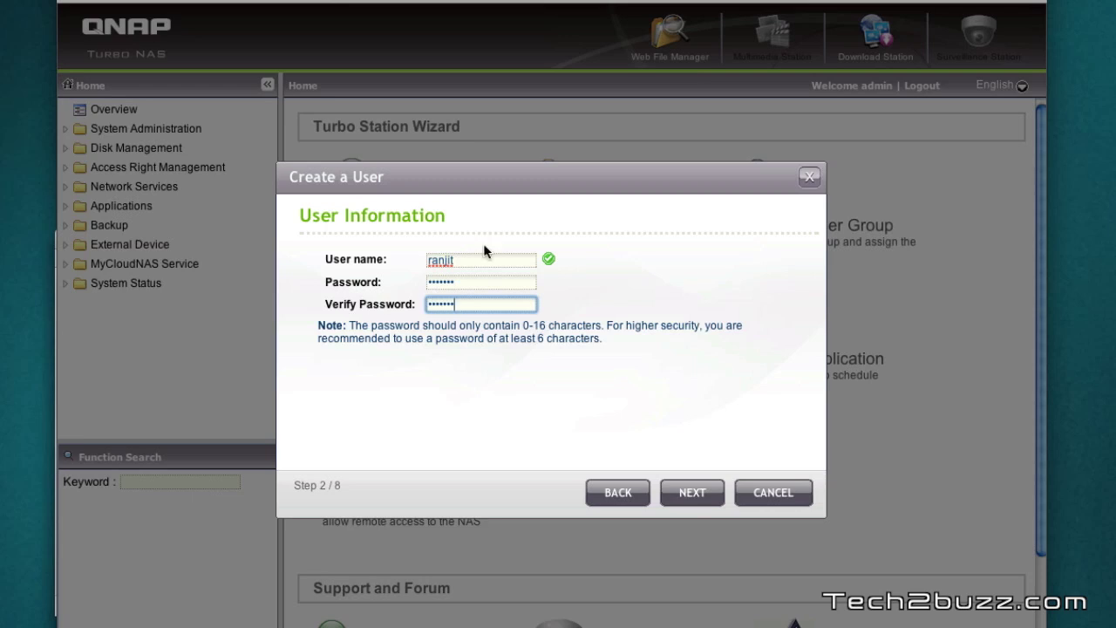
{"action": "left_click", "coordinate": [698, 502]}
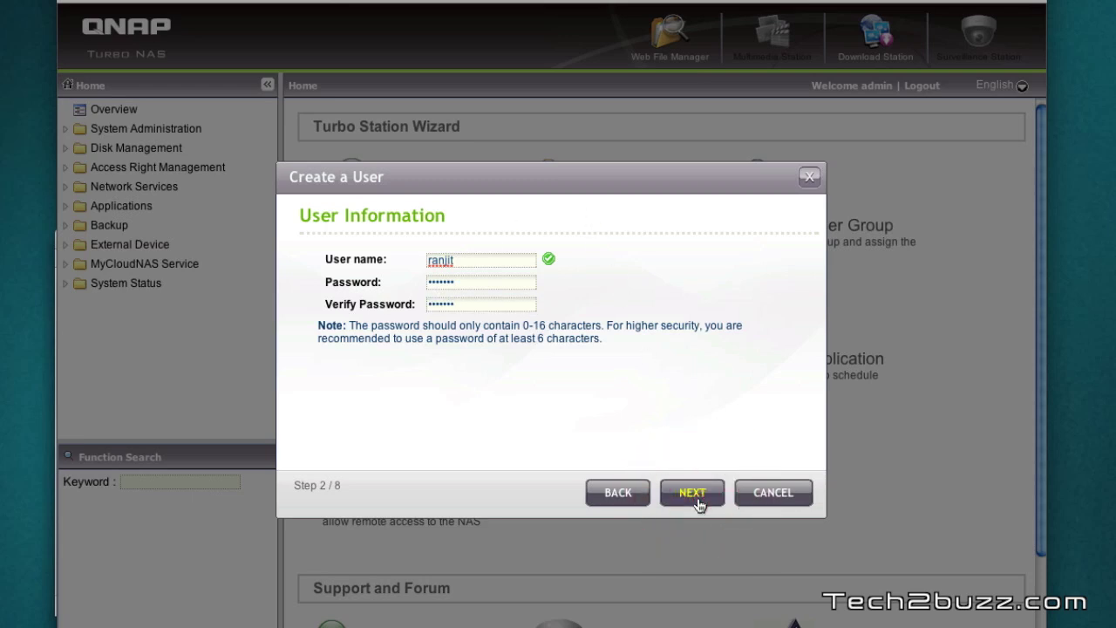
Leave the optional email and description blank and proceed to User Groups
{"action": "left_click", "coordinate": [693, 494]}
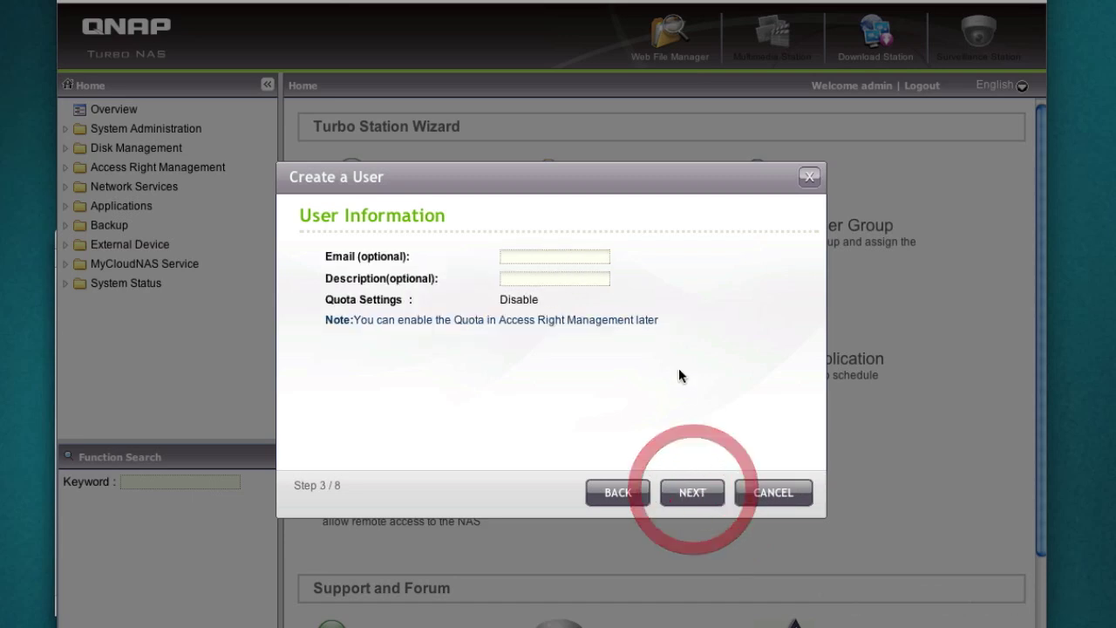
{"action": "left_click", "coordinate": [565, 255]}
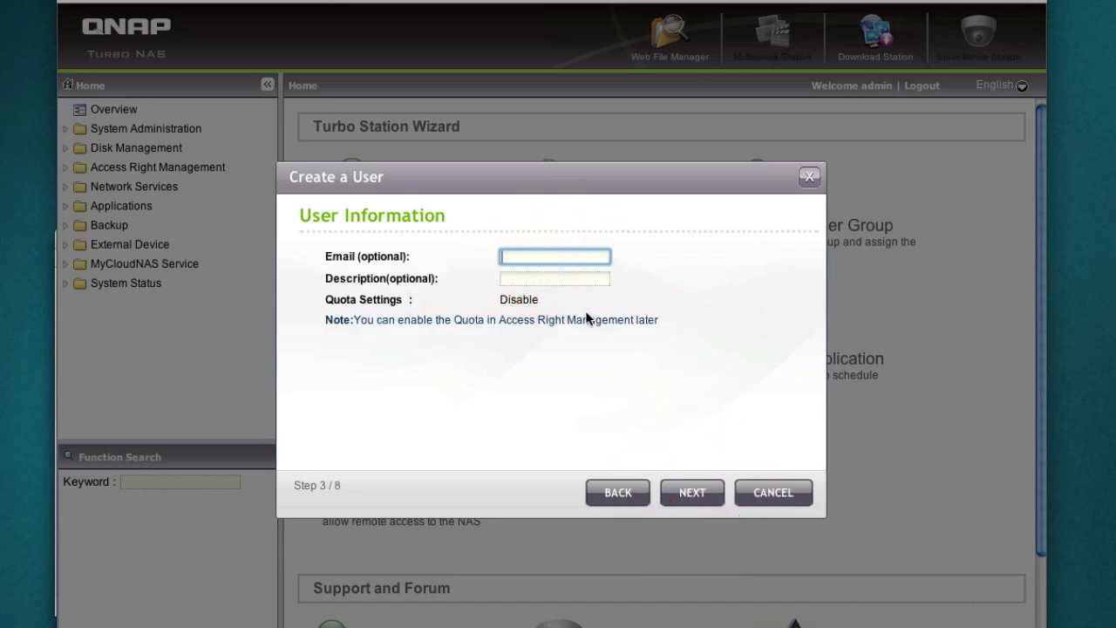
{"action": "left_click", "coordinate": [519, 303]}
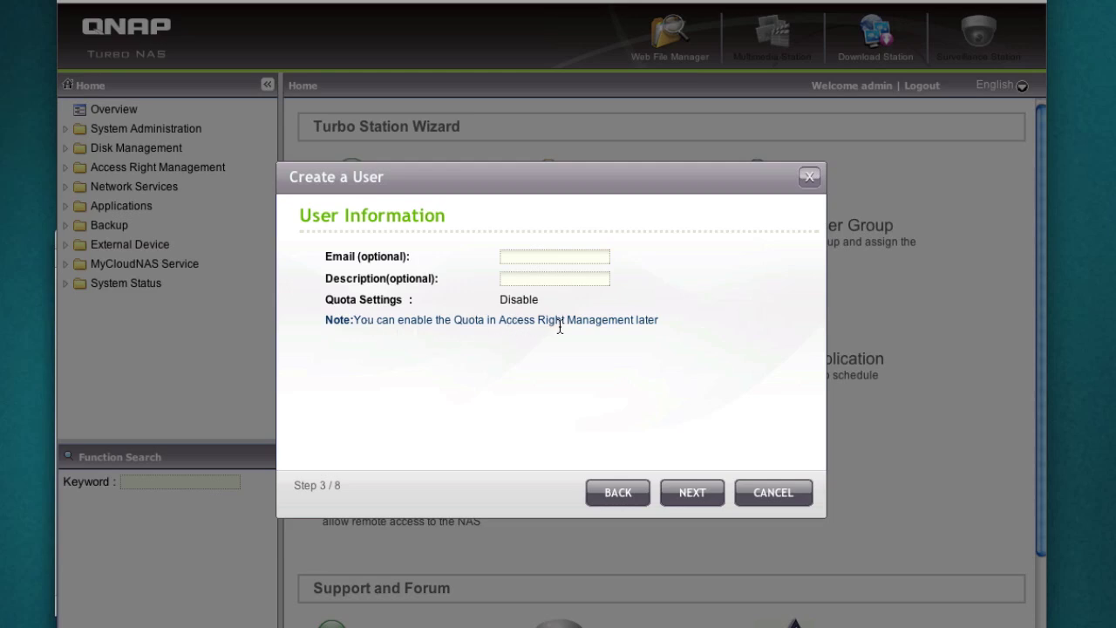
{"action": "left_click", "coordinate": [698, 493]}
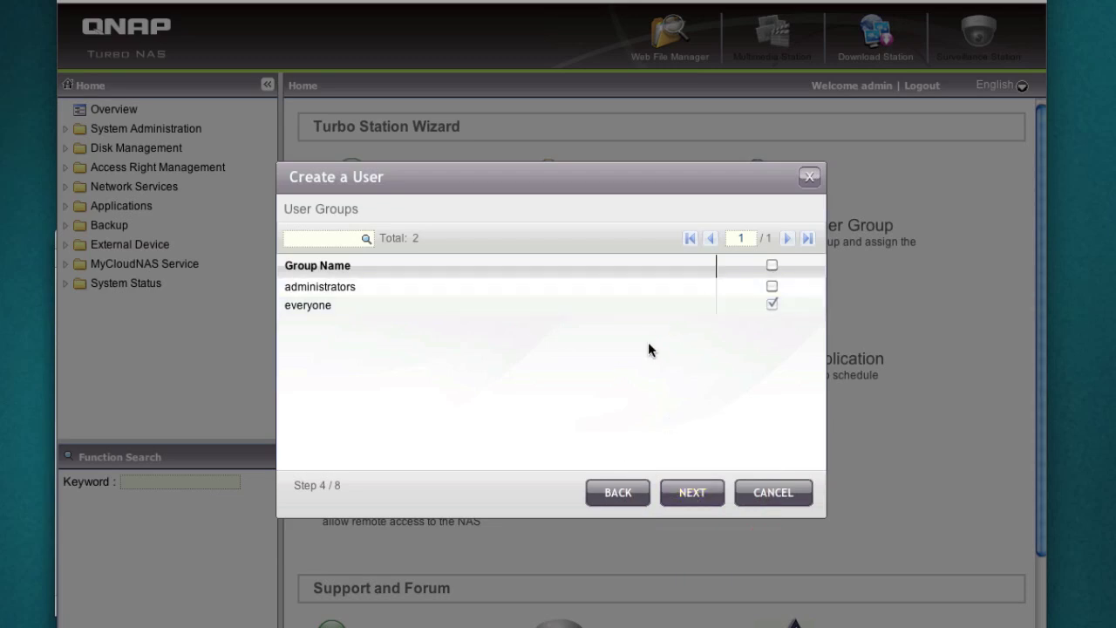
Keep the everyone group and skip creating a personal share folder
{"action": "left_click", "coordinate": [690, 493]}
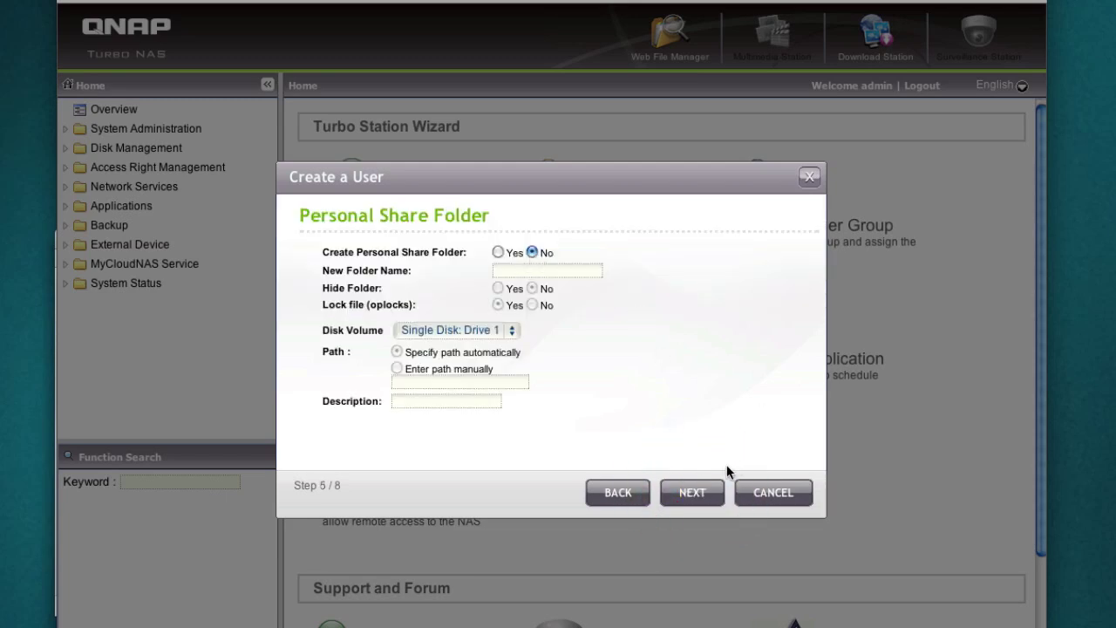
{"action": "left_click", "coordinate": [709, 490]}
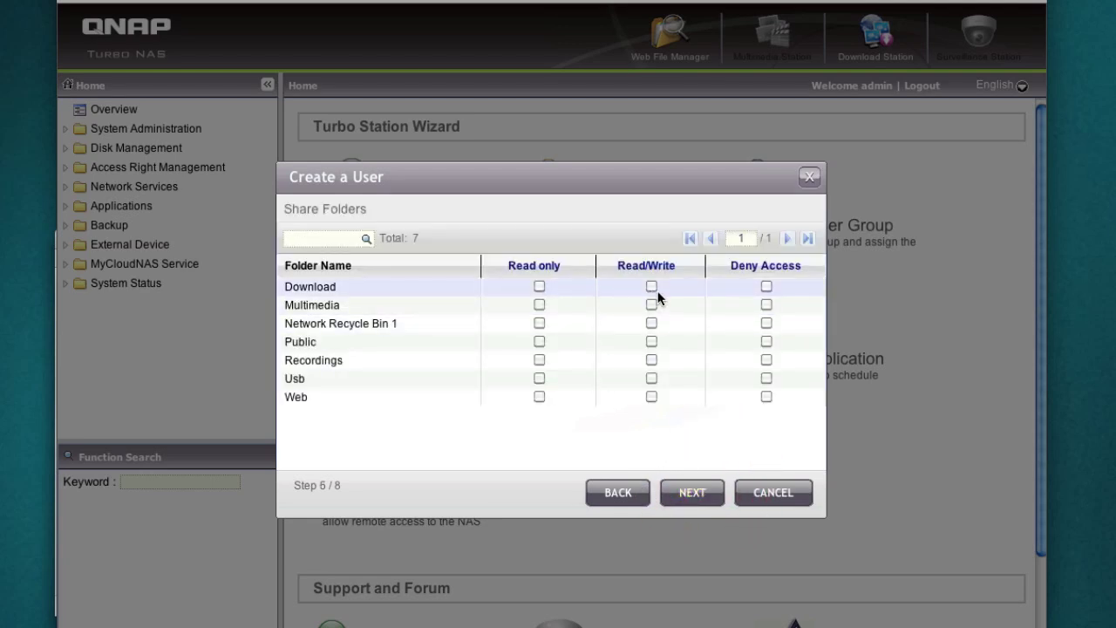
{"action": "left_click", "coordinate": [608, 187]}
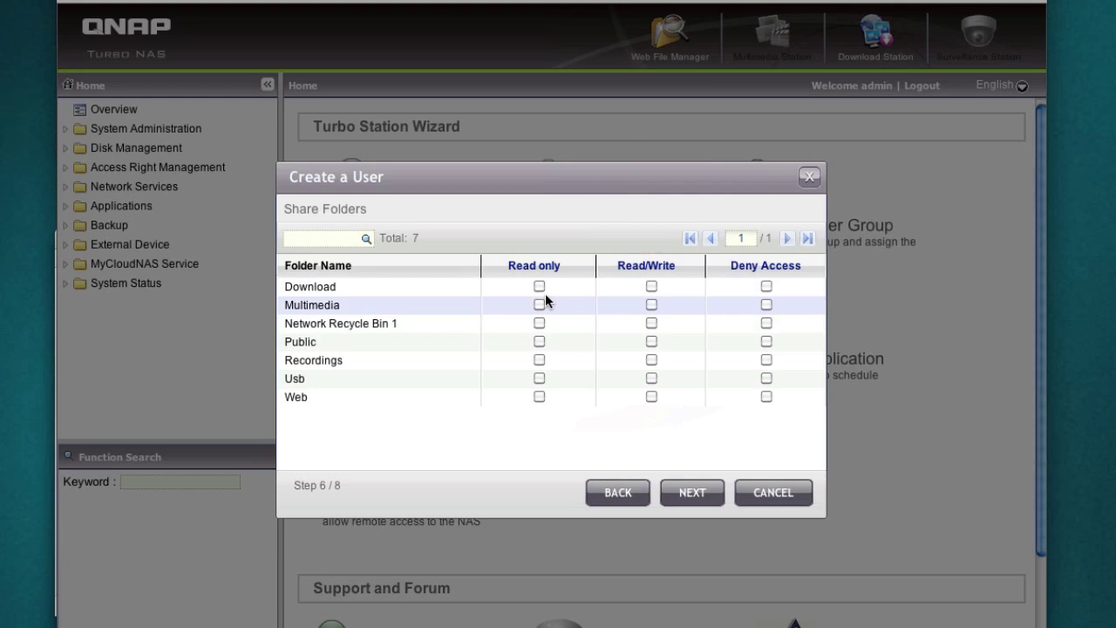
Grant Read/Write on Download and Multimedia and deny access to Usb
{"action": "left_click", "coordinate": [651, 288]}
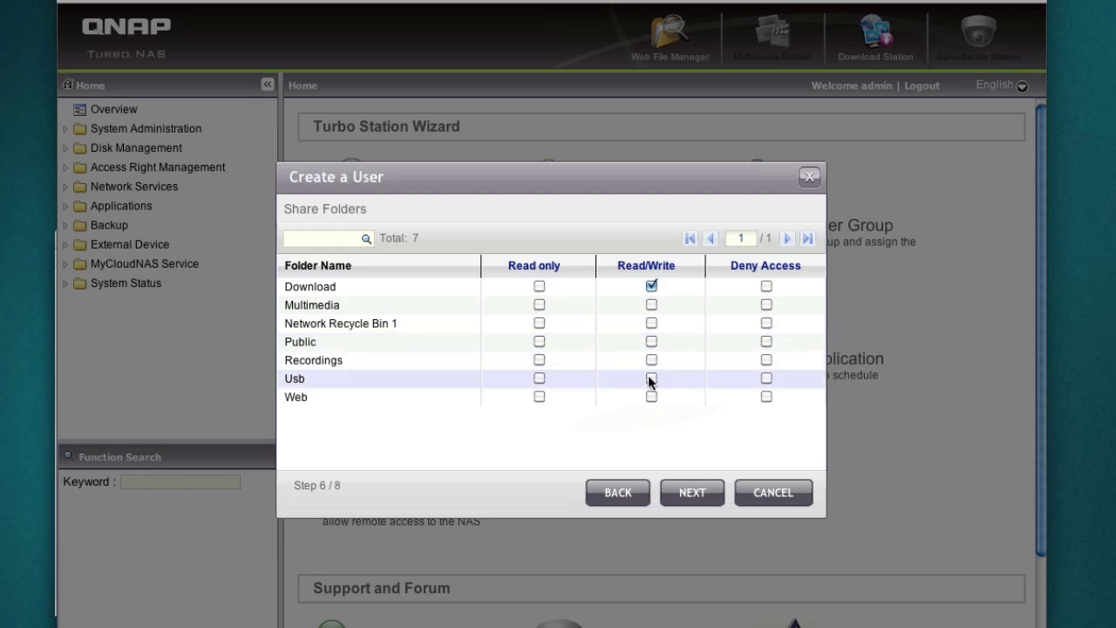
{"action": "left_click", "coordinate": [651, 304]}
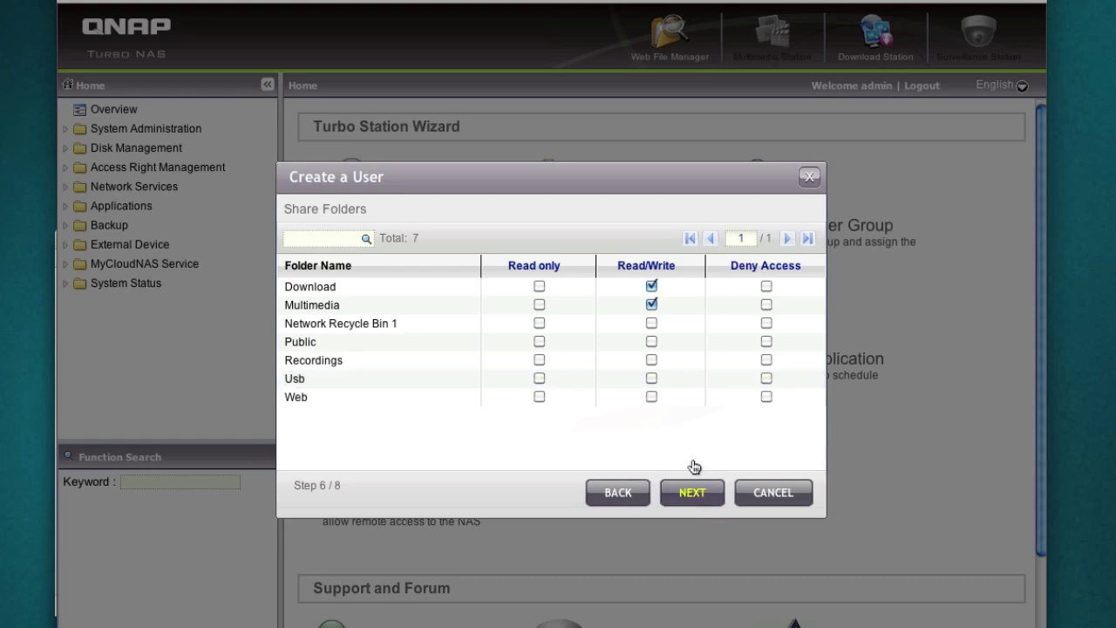
{"action": "left_click", "coordinate": [767, 378]}
Confirm the settings summary, create the user and close the wizard
{"action": "left_click", "coordinate": [706, 492]}
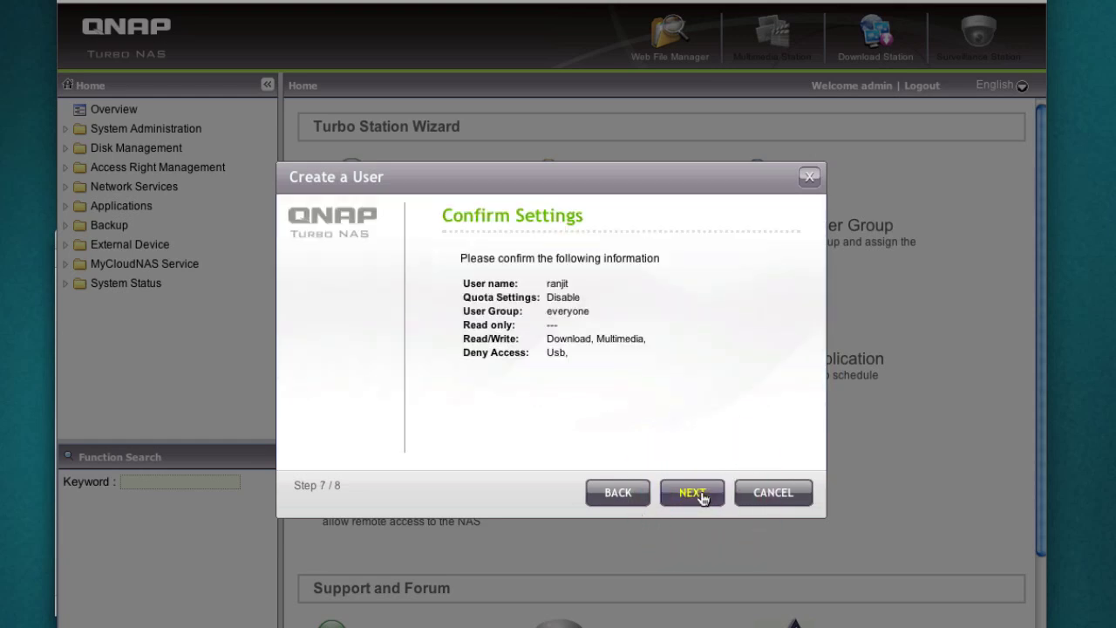
{"action": "left_click", "coordinate": [702, 491]}
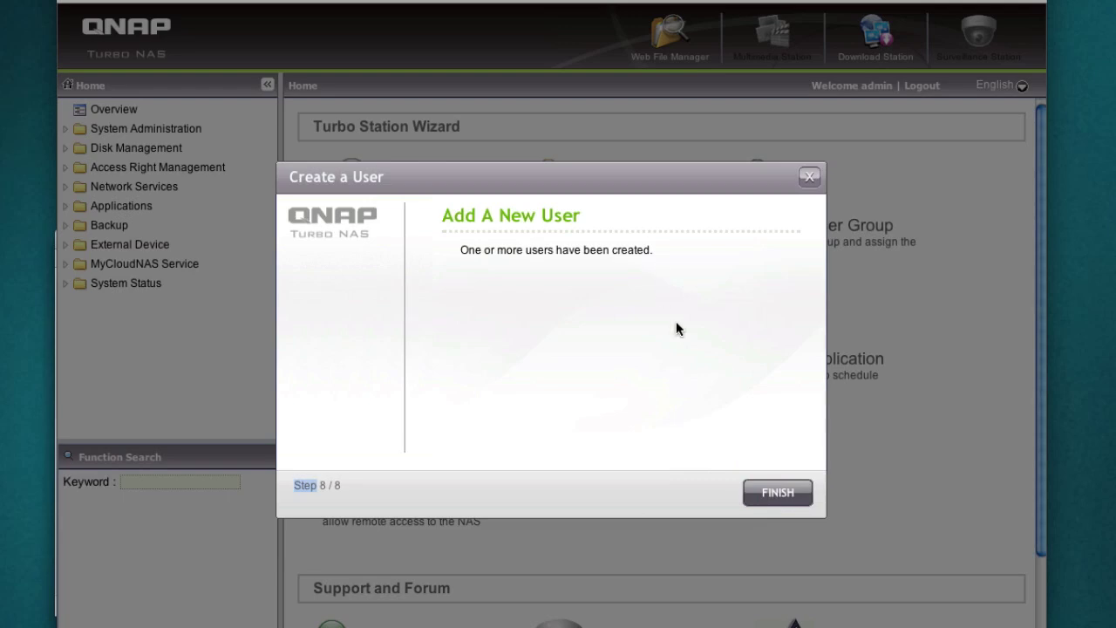
{"action": "left_click", "coordinate": [787, 494]}
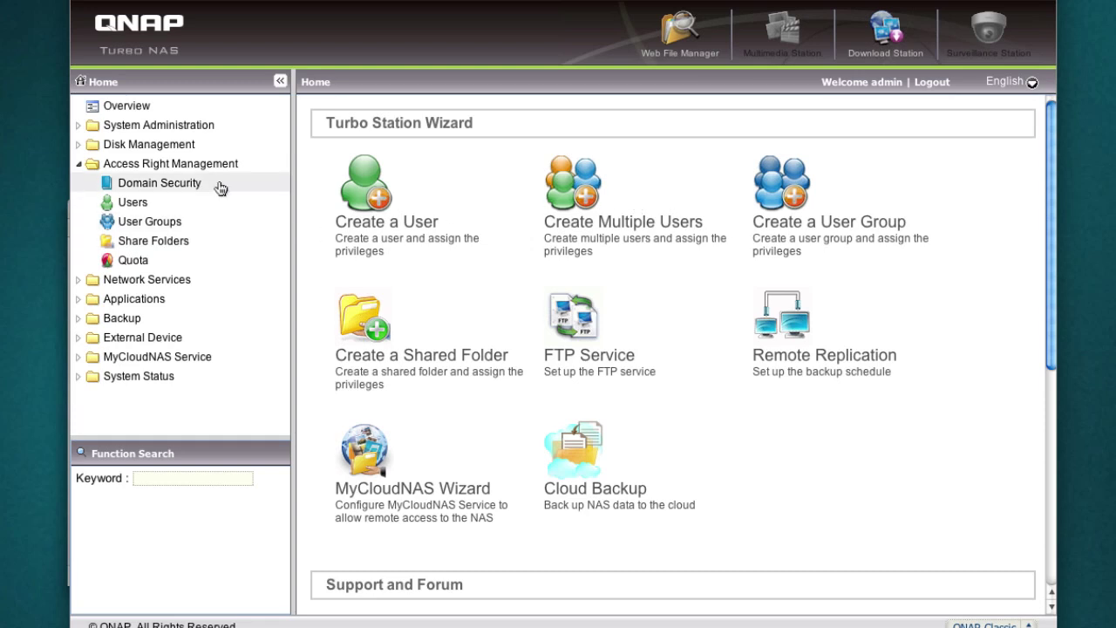
Check the Network settings under System Administration for DNS servers 192.168.1.1 and 8.8.8.8
{"action": "left_click", "coordinate": [78, 126]}
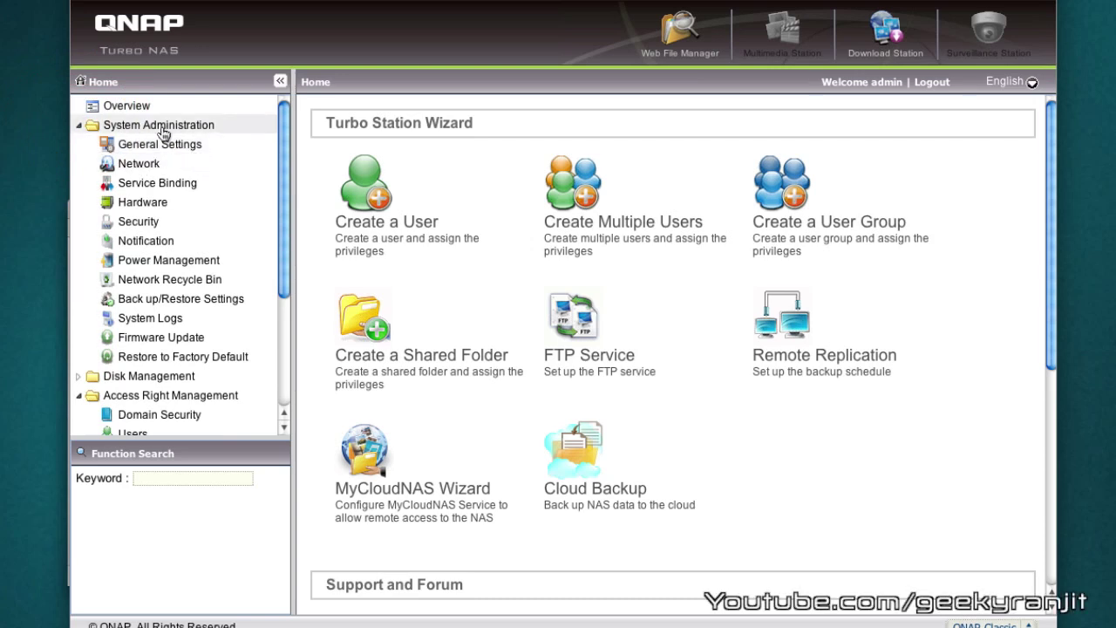
{"action": "left_click", "coordinate": [142, 163]}
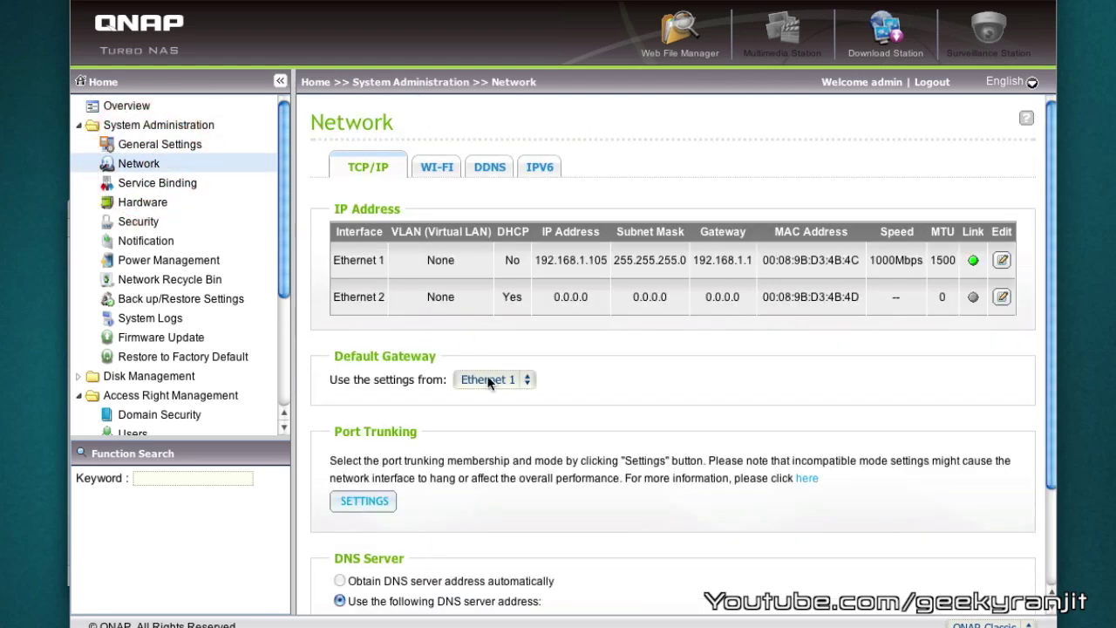
{"action": "scroll", "coordinate": [590, 408], "scroll_direction": "down", "scroll_amount": 3}
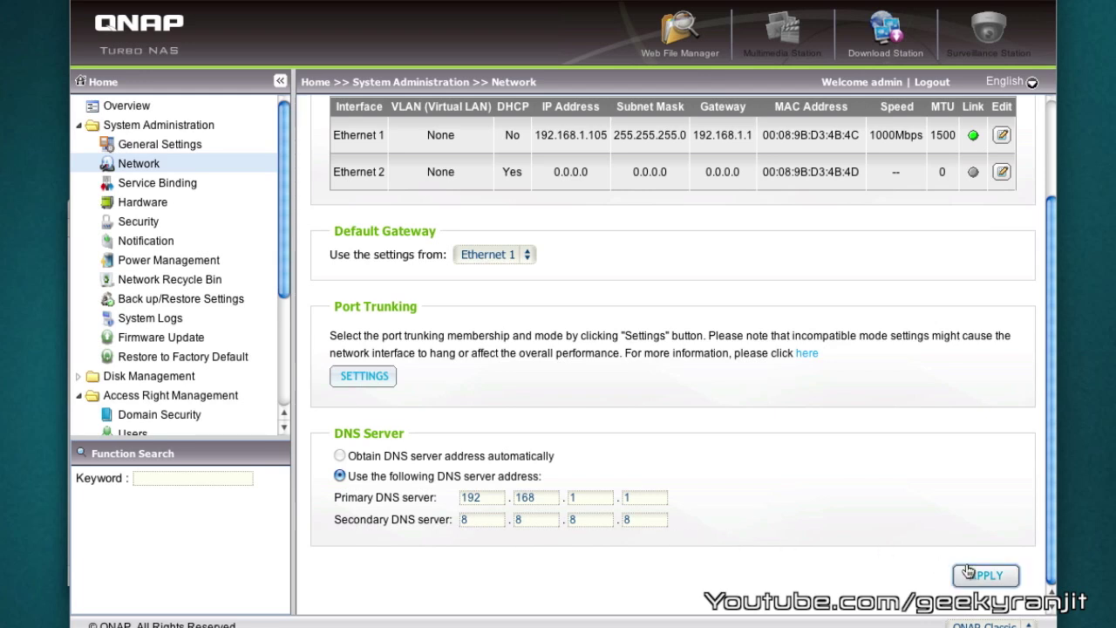
{"action": "scroll", "coordinate": [655, 420], "scroll_direction": "up", "scroll_amount": 3}
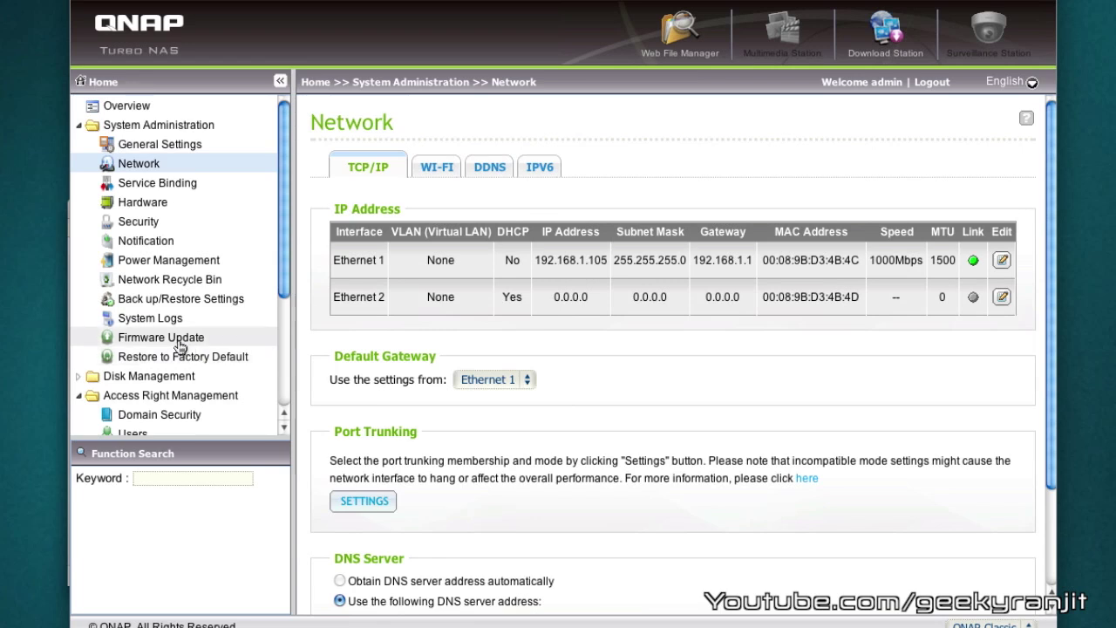
Check Live Update for new firmware and start downloading 3.8.0 Build1114T
{"action": "left_click", "coordinate": [120, 340]}
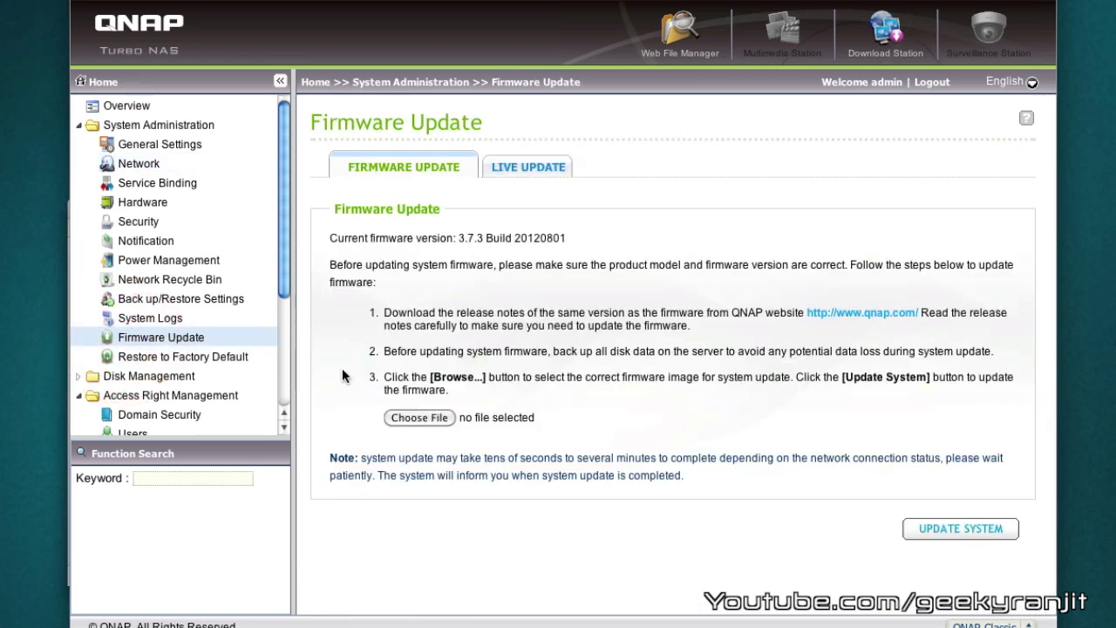
{"action": "left_click", "coordinate": [530, 167]}
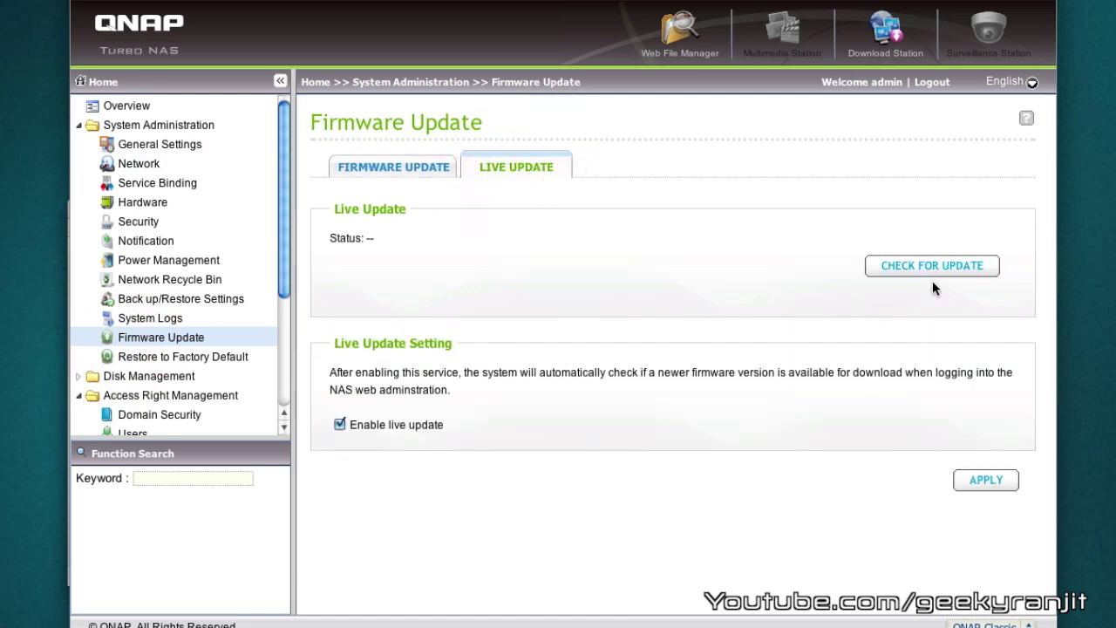
{"action": "left_click", "coordinate": [932, 267]}
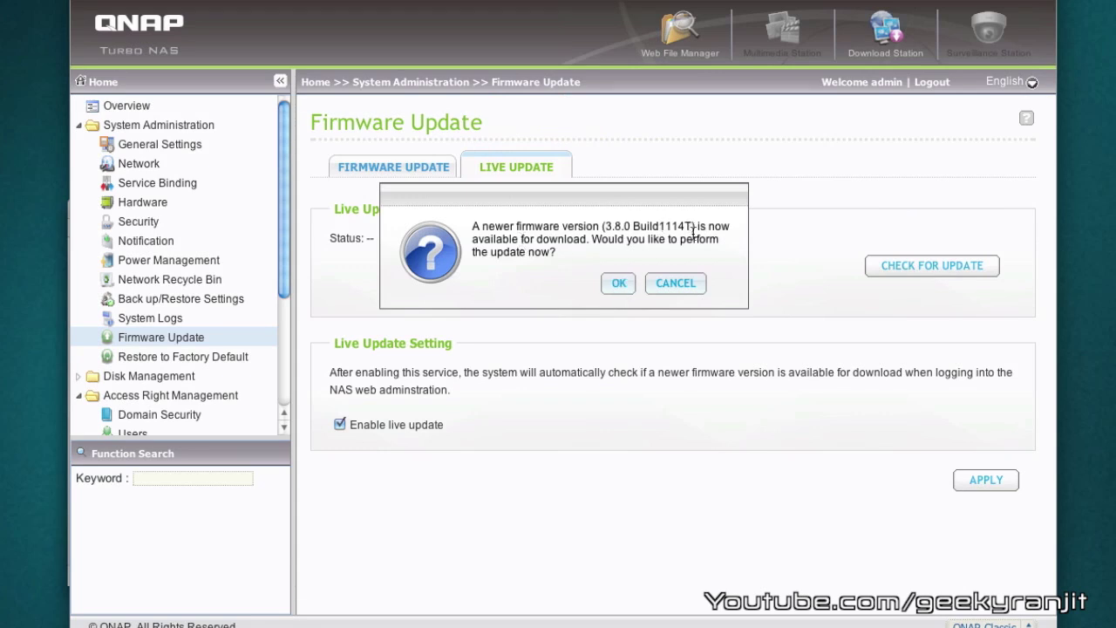
{"action": "left_click", "coordinate": [618, 282]}
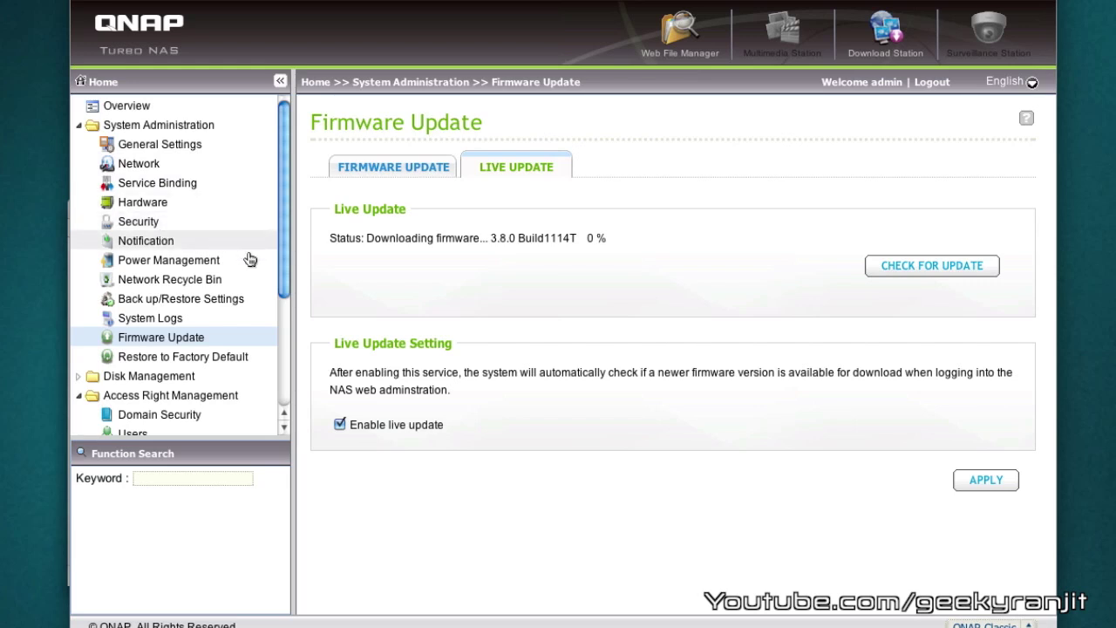
{"action": "left_click", "coordinate": [279, 363]}
{"action": "left_click", "coordinate": [278, 237]}
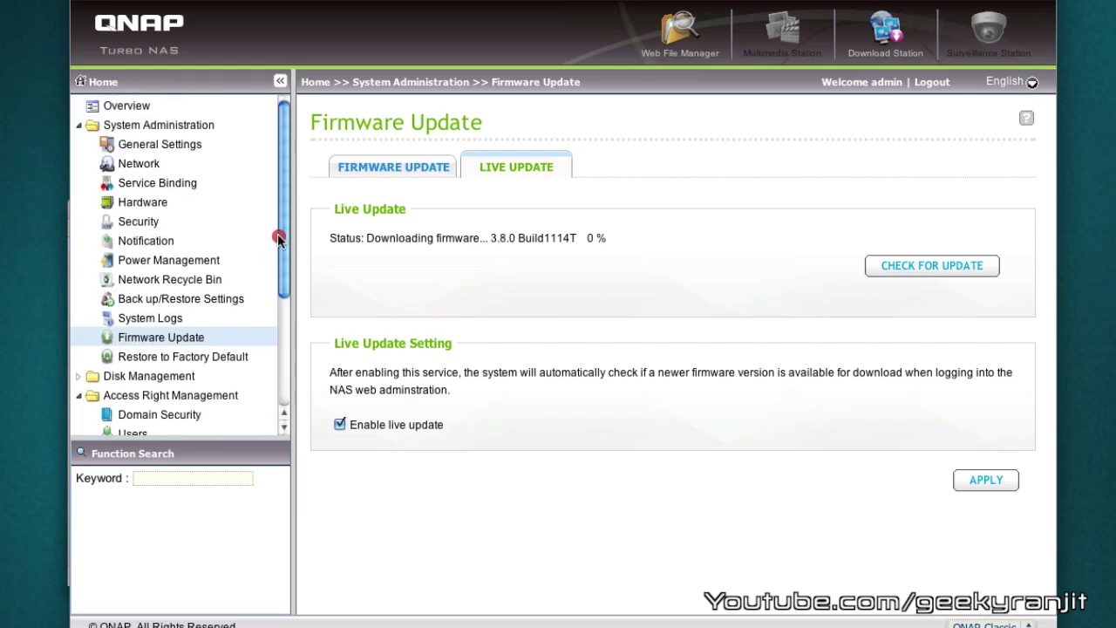
{"action": "left_click", "coordinate": [280, 199]}
{"action": "scroll", "coordinate": [269, 183], "scroll_direction": "up", "scroll_amount": 5}
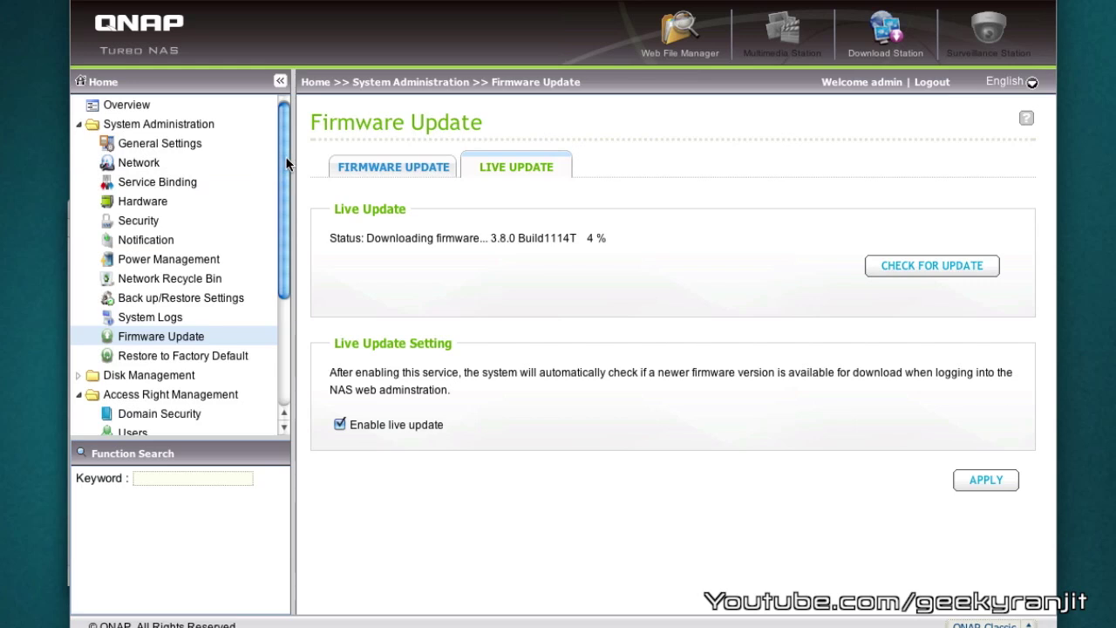
{"action": "mouse_move", "coordinate": [285, 156]}
{"action": "left_mouse_down"}
{"action": "mouse_move", "coordinate": [289, 219]}
{"action": "mouse_move", "coordinate": [288, 154]}
{"action": "left_mouse_up"}
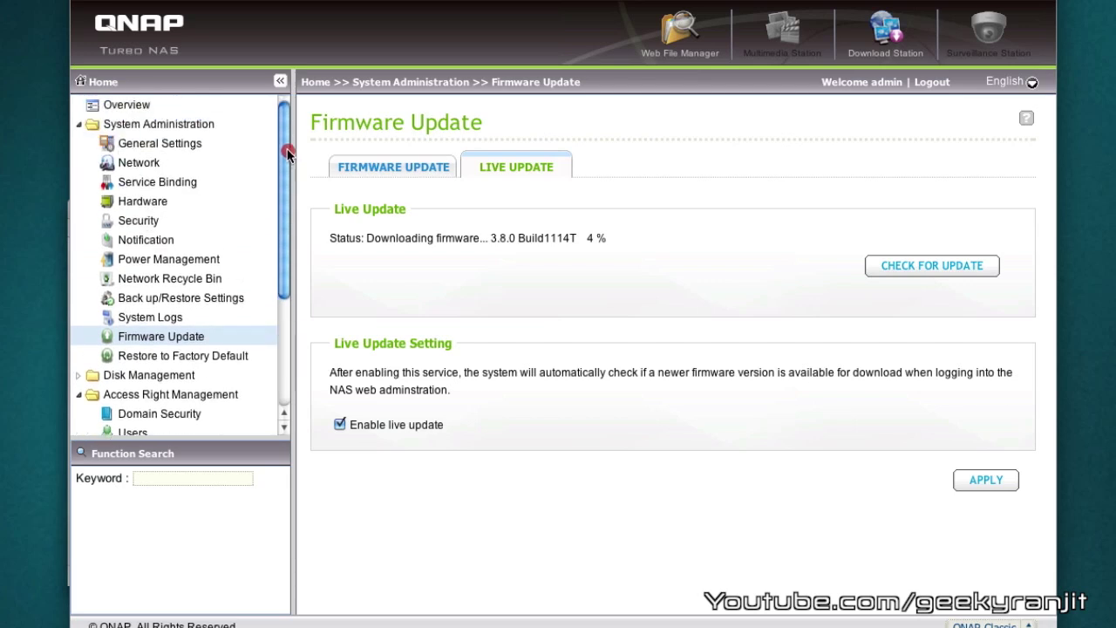